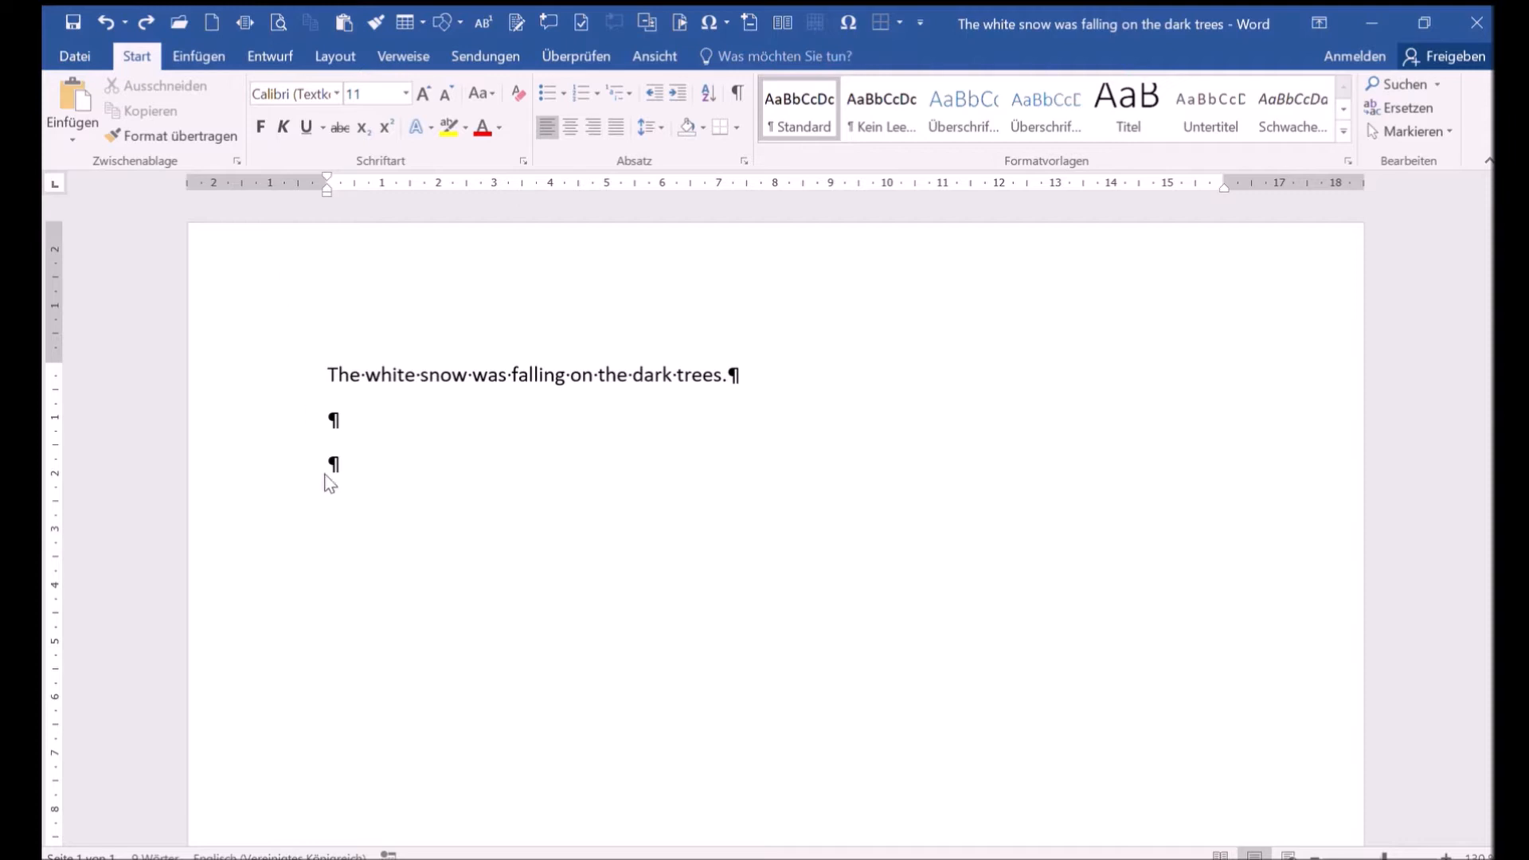
# - Insert a 10-column, 8-row table below the sentence and enter "sentence" in its first cell
pyautogui.click(408, 24)
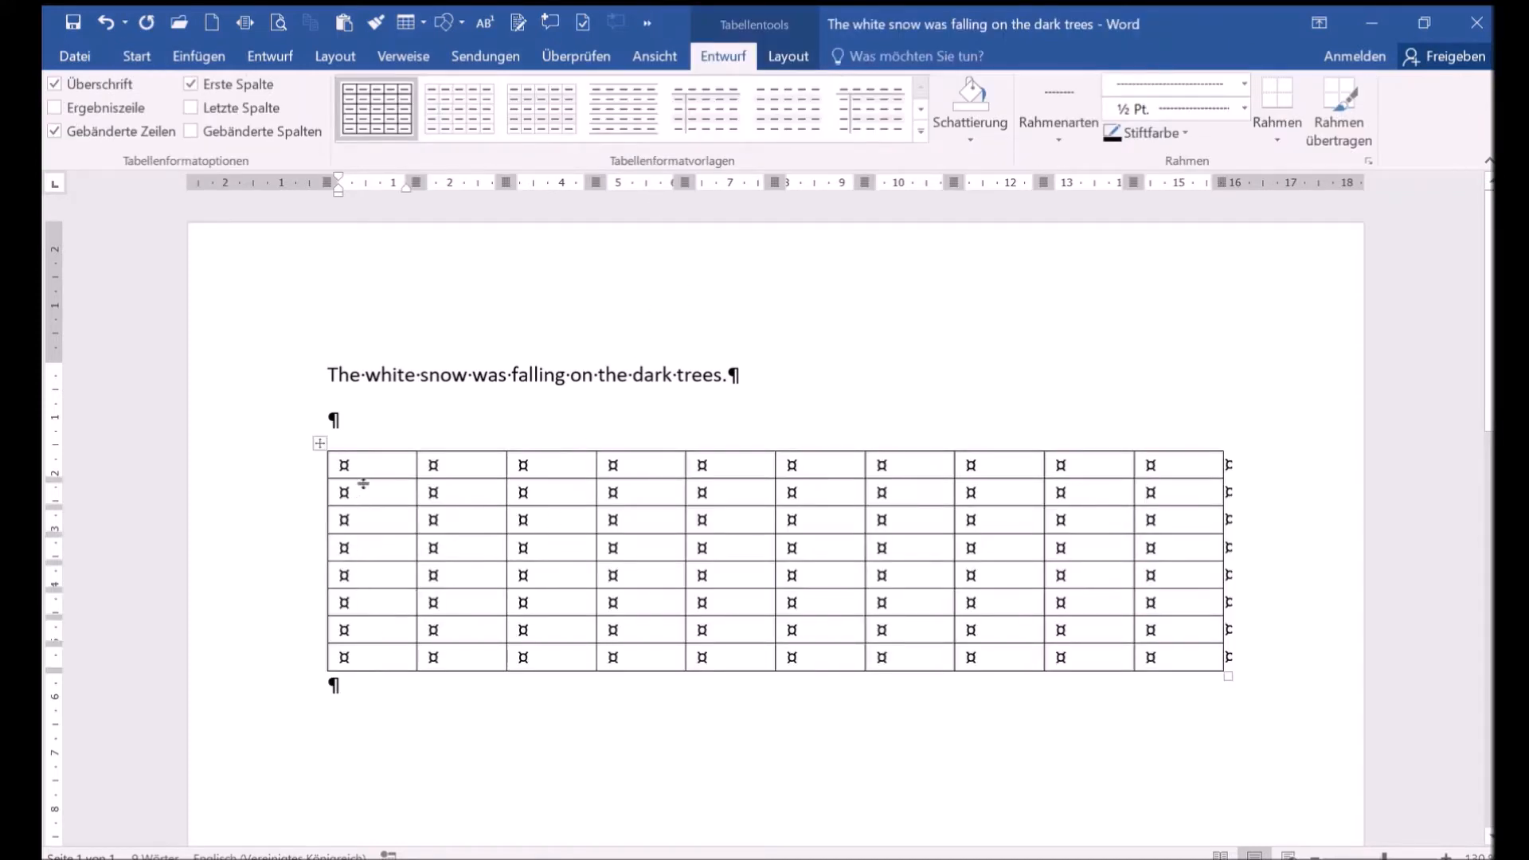
pyautogui.write('sentence')
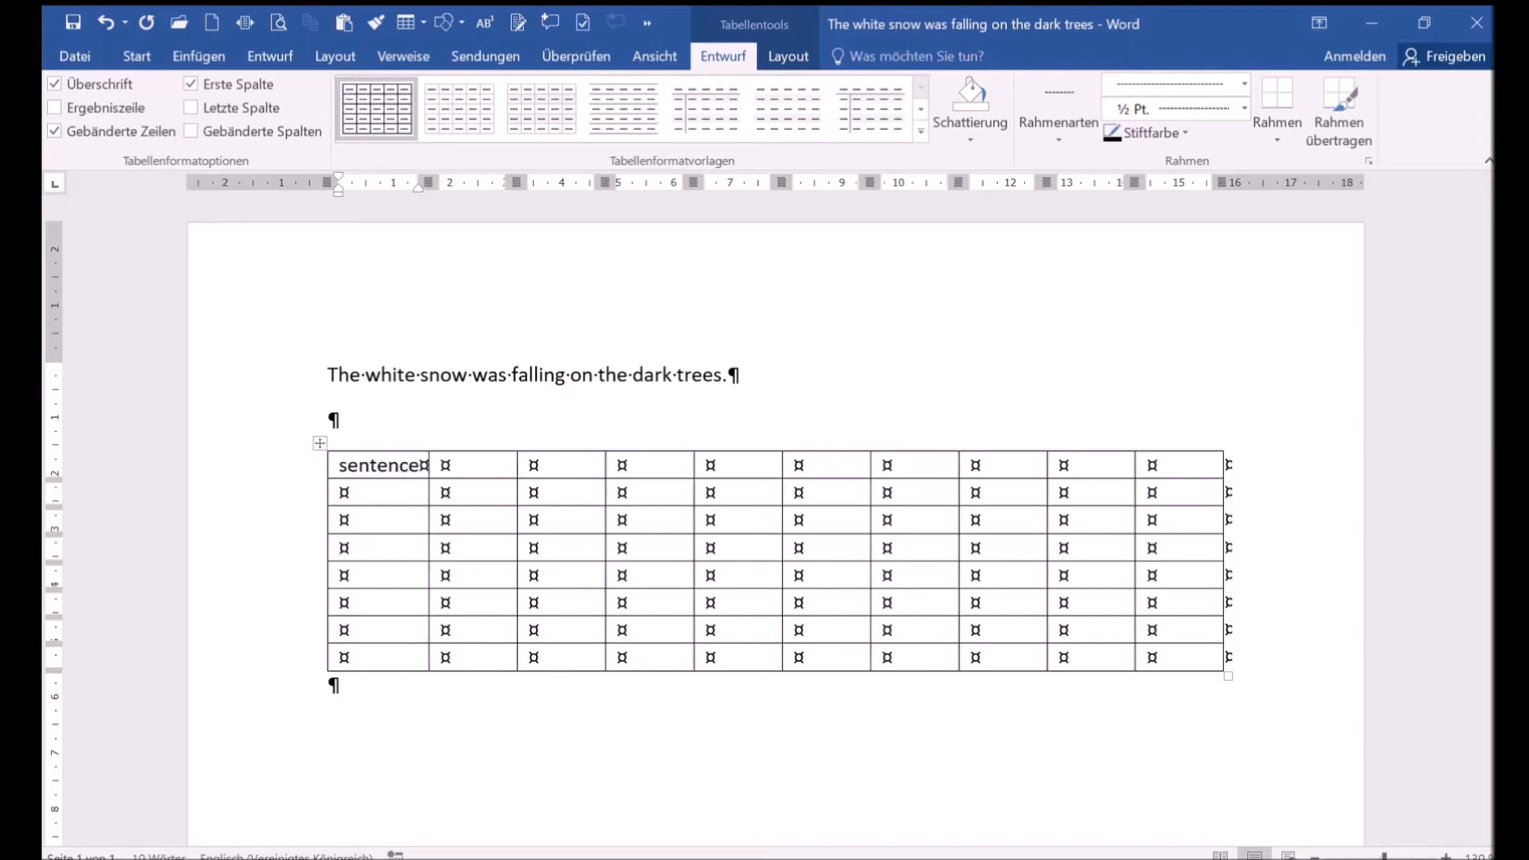
# - Enter the words The, white, snow, was, falling, on, the one per row down the last column
pyautogui.click(1173, 498)
pyautogui.write('The')
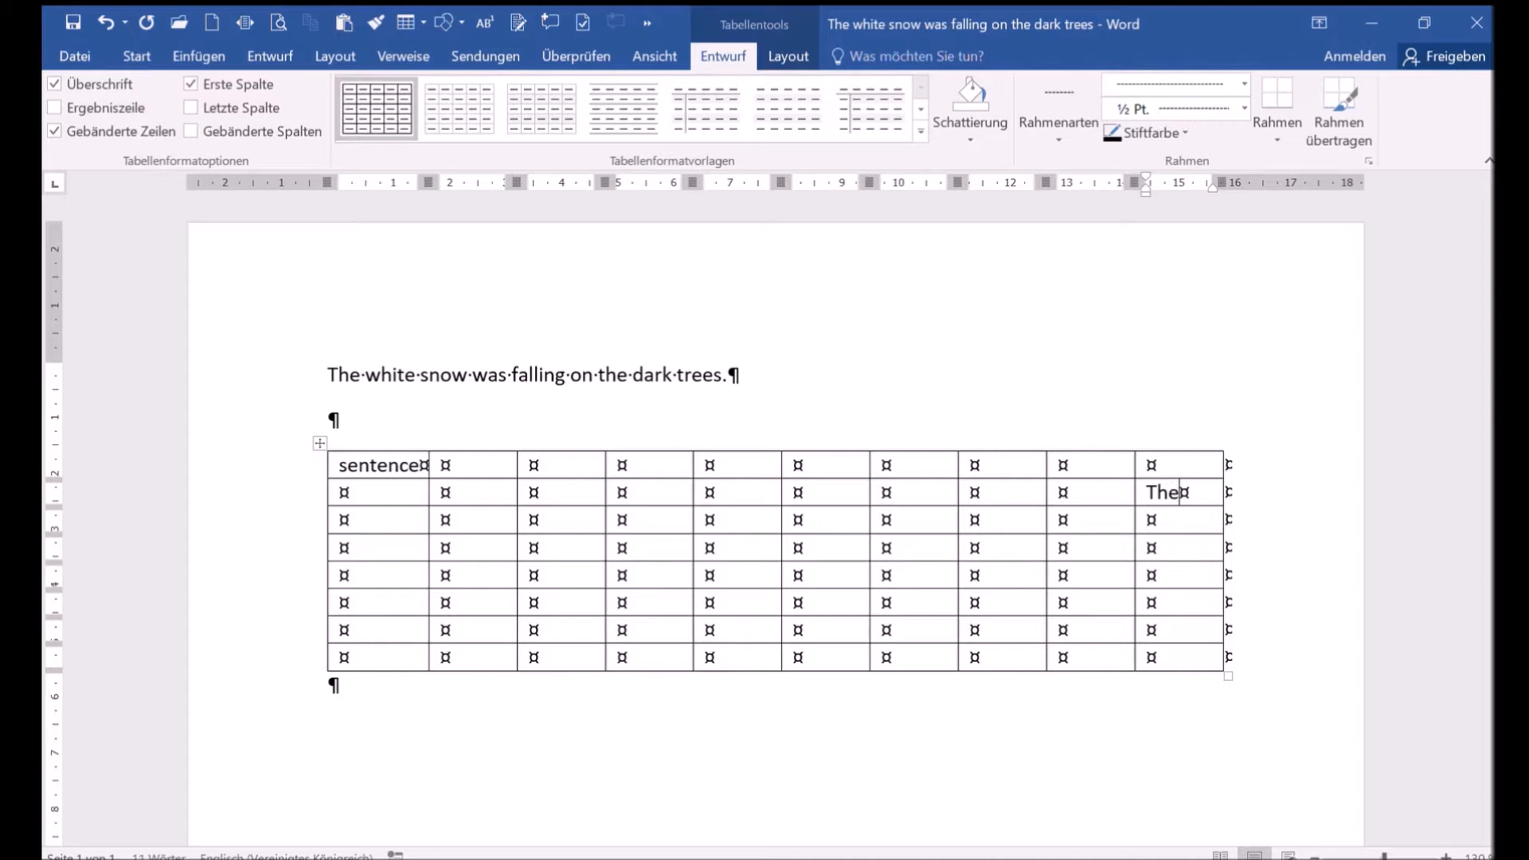
pyautogui.press('Down')
pyautogui.write('s')
pyautogui.press('BackSpace')
pyautogui.write('white')
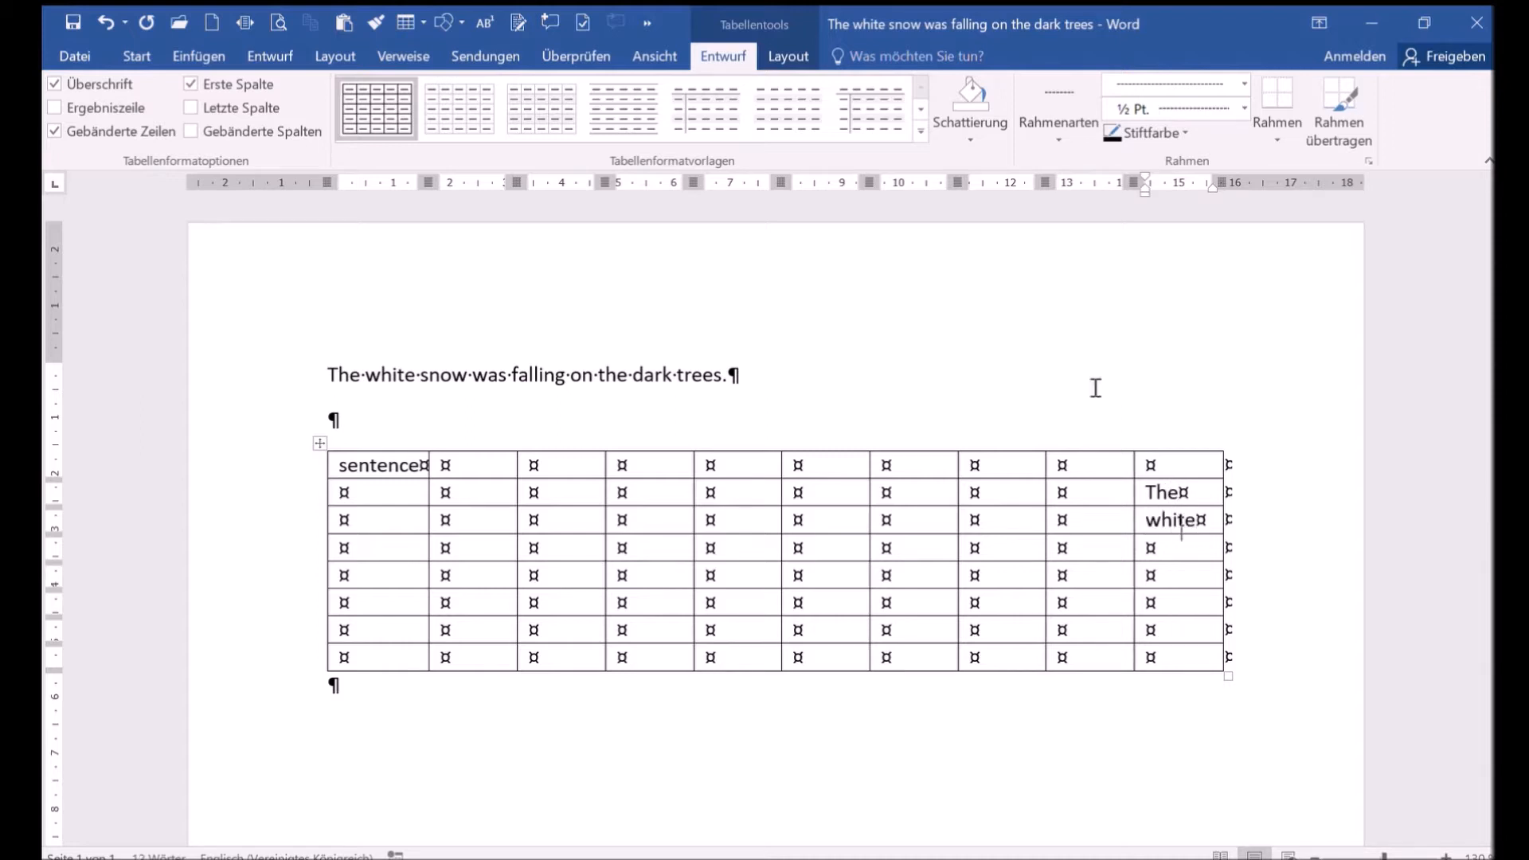
pyautogui.press('Down')
pyautogui.write('snow')
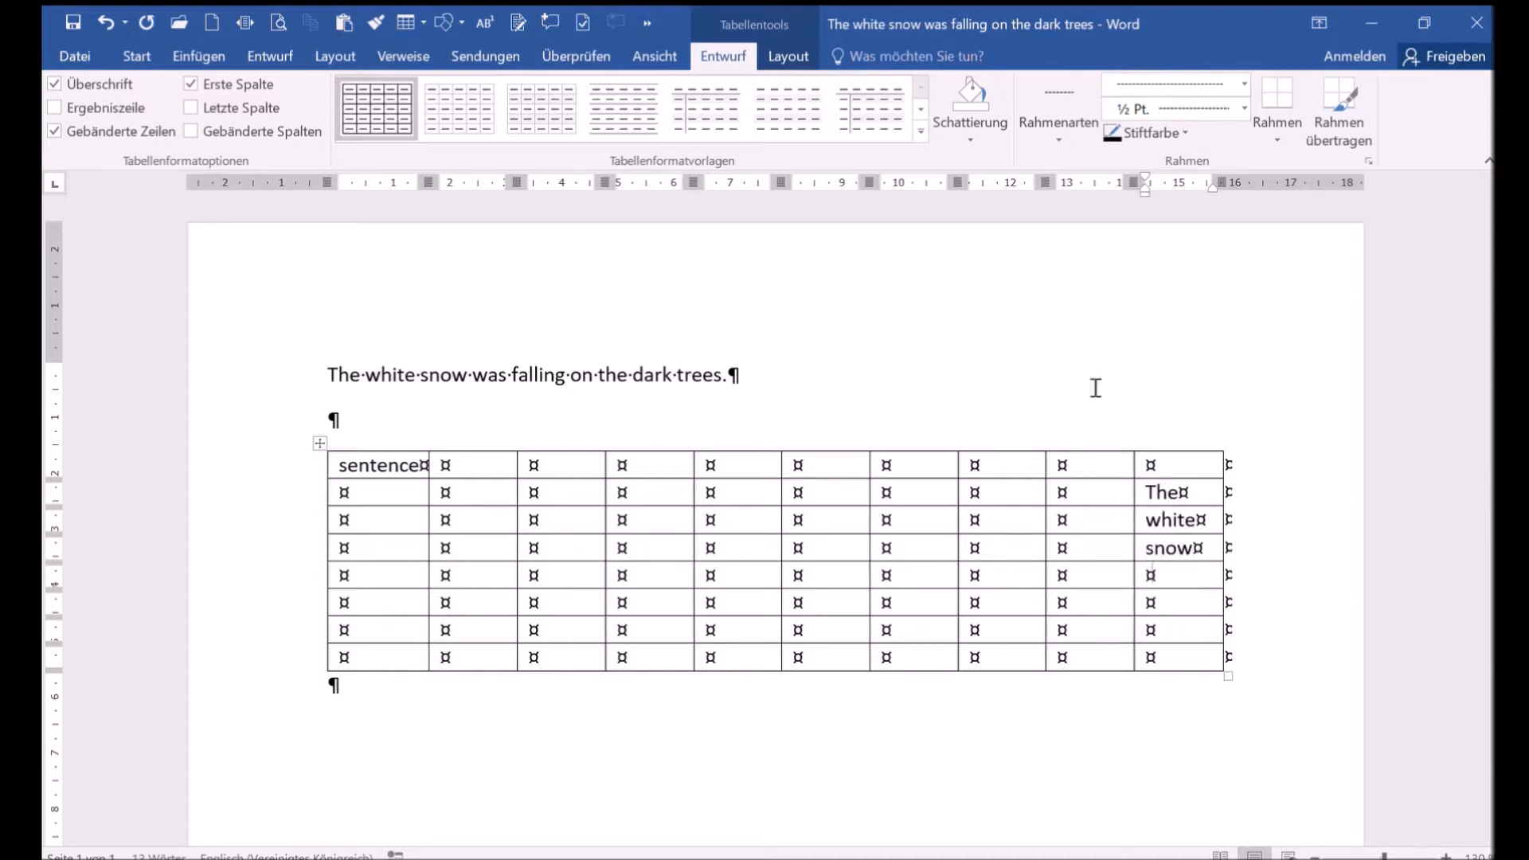
pyautogui.press('Down')
pyautogui.write('was')
pyautogui.press('Down')
pyautogui.write('falling')
pyautogui.press('Down')
pyautogui.write('on')
pyautogui.press('Down')
pyautogui.write('the')
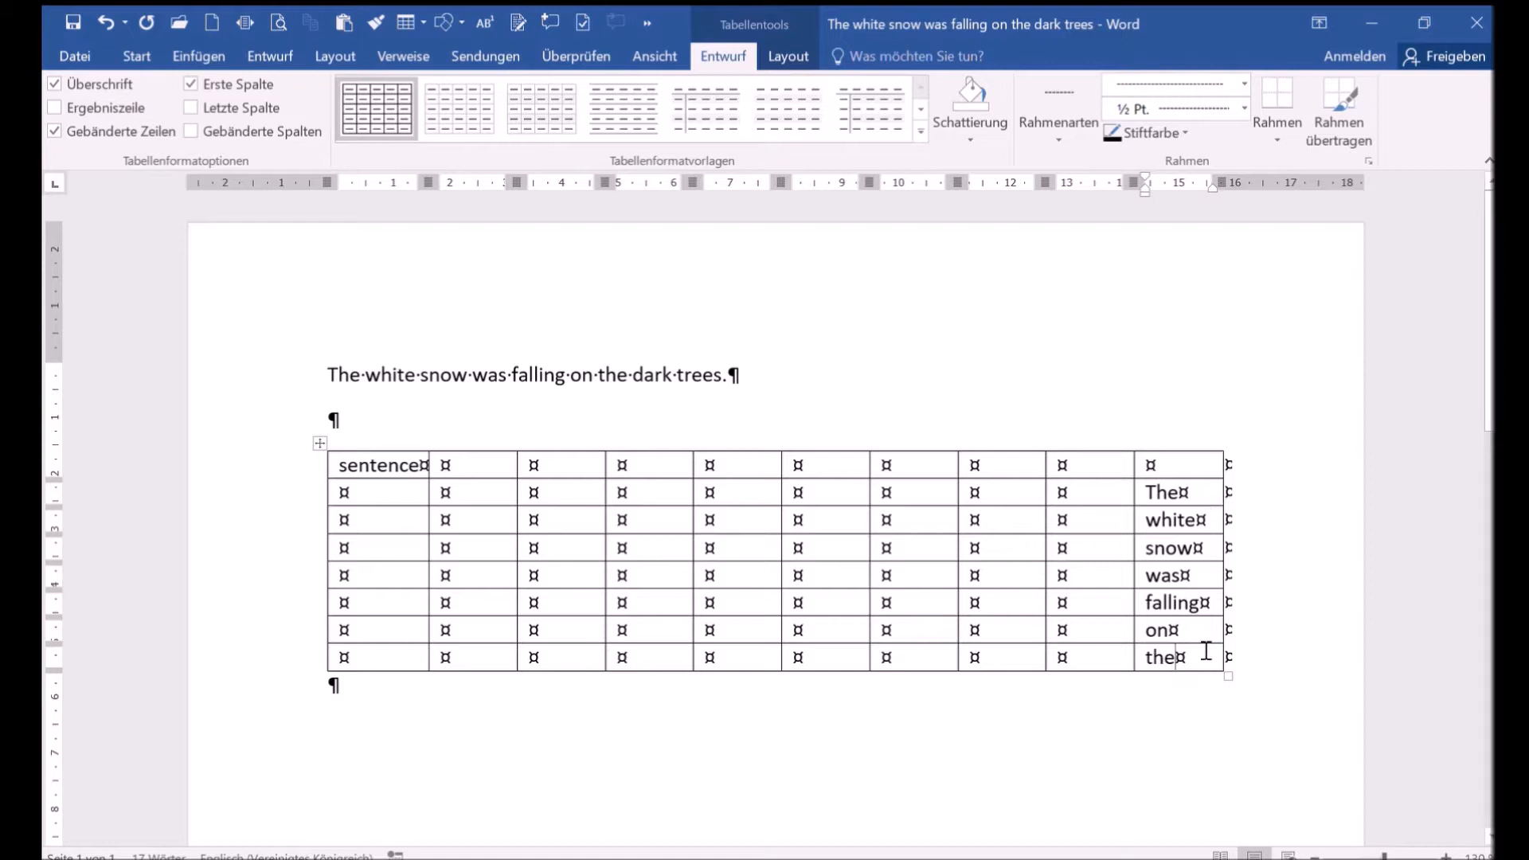
# - Add two rows at the table's end and enter "dark" and "trees." in the last column
pyautogui.click(313, 665)
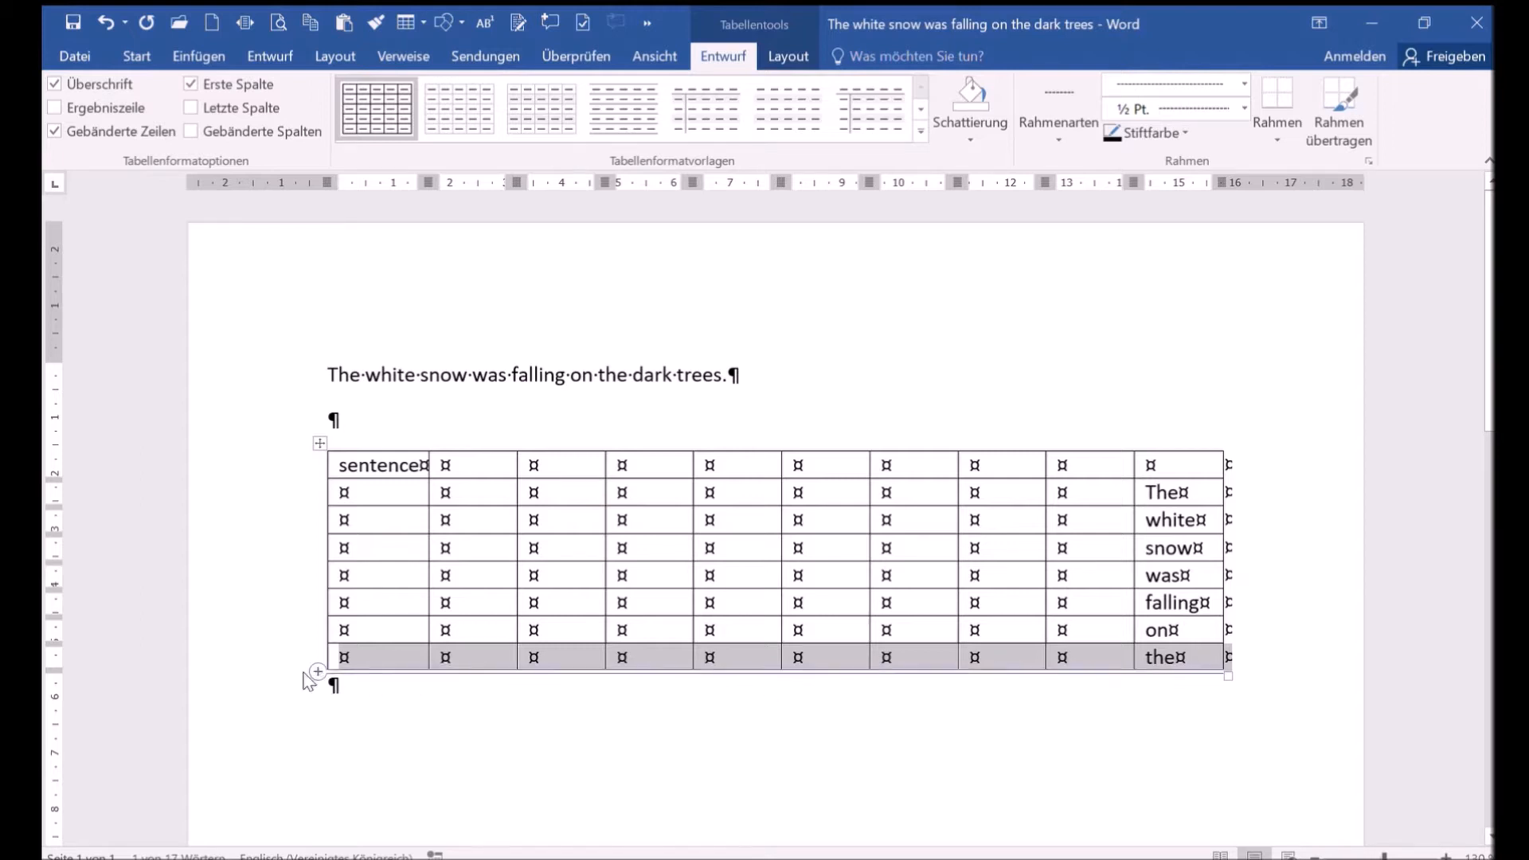
pyautogui.click(316, 670)
pyautogui.click(316, 671)
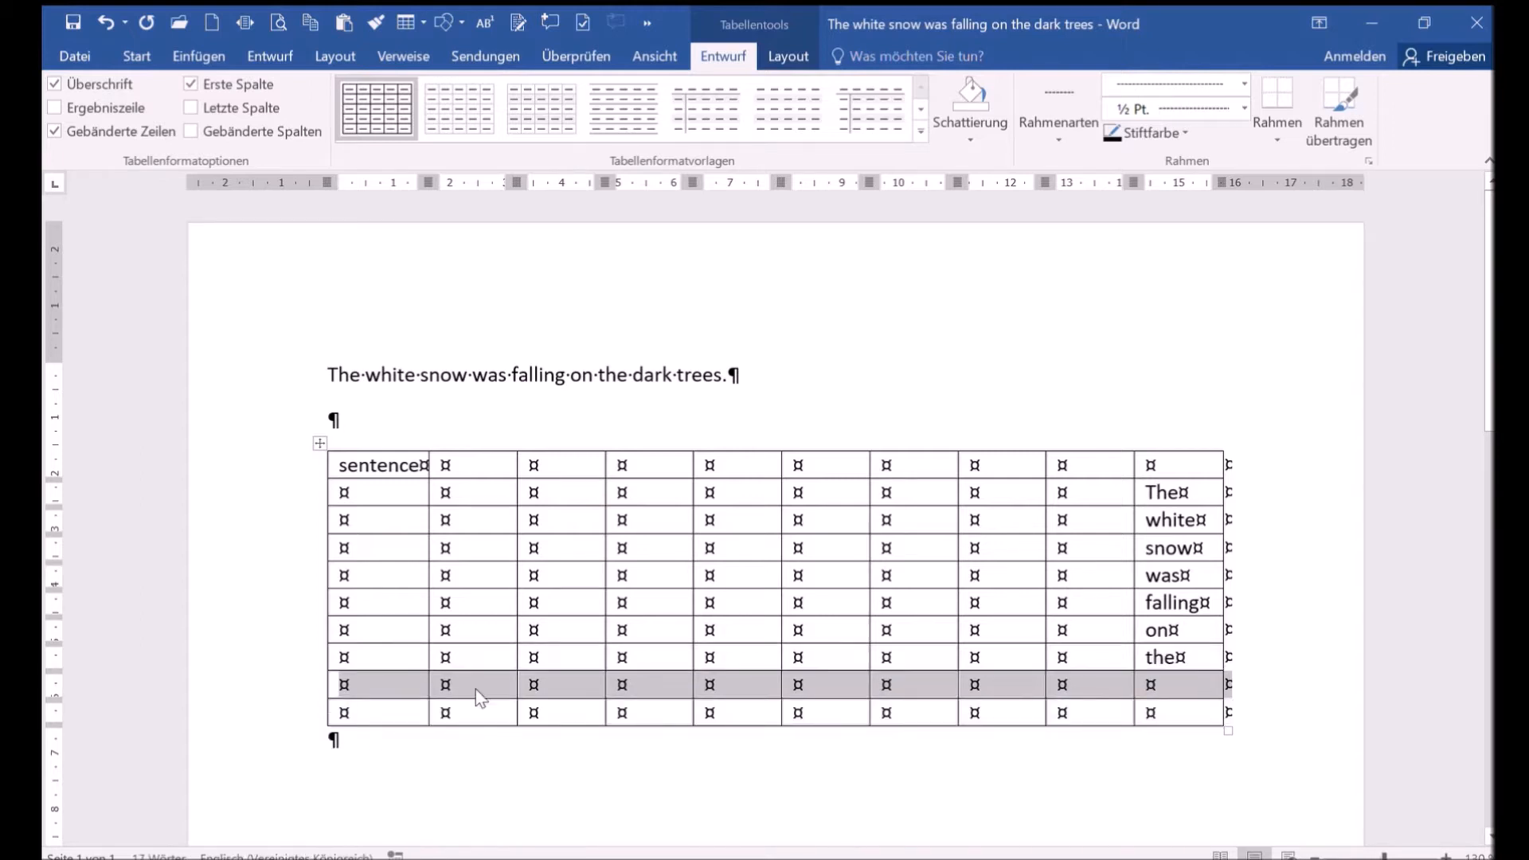
pyautogui.click(1156, 689)
pyautogui.write('dark')
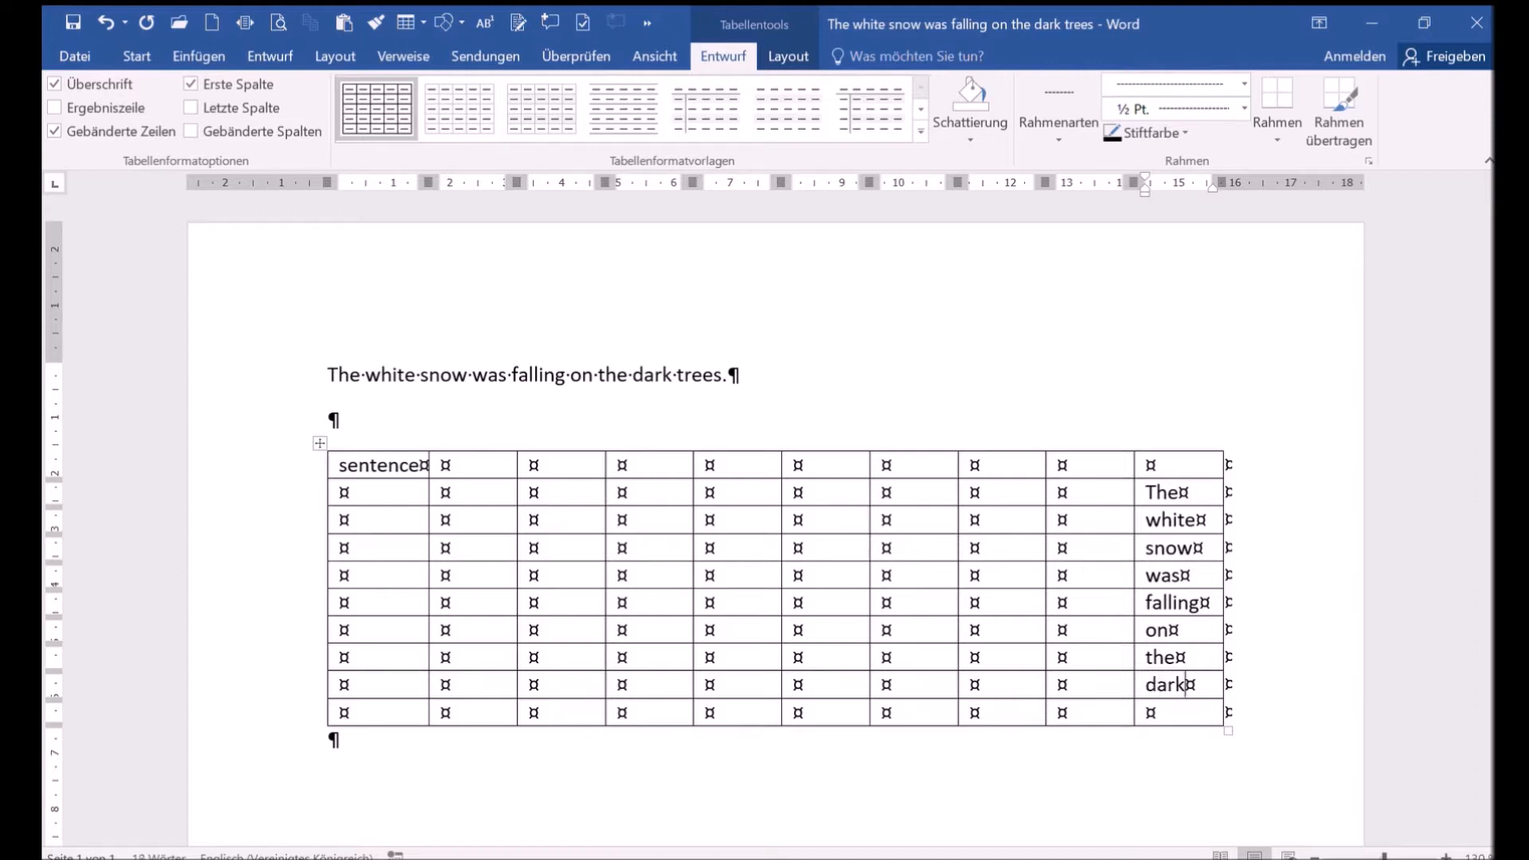
pyautogui.press('Down')
pyautogui.write('trees.')
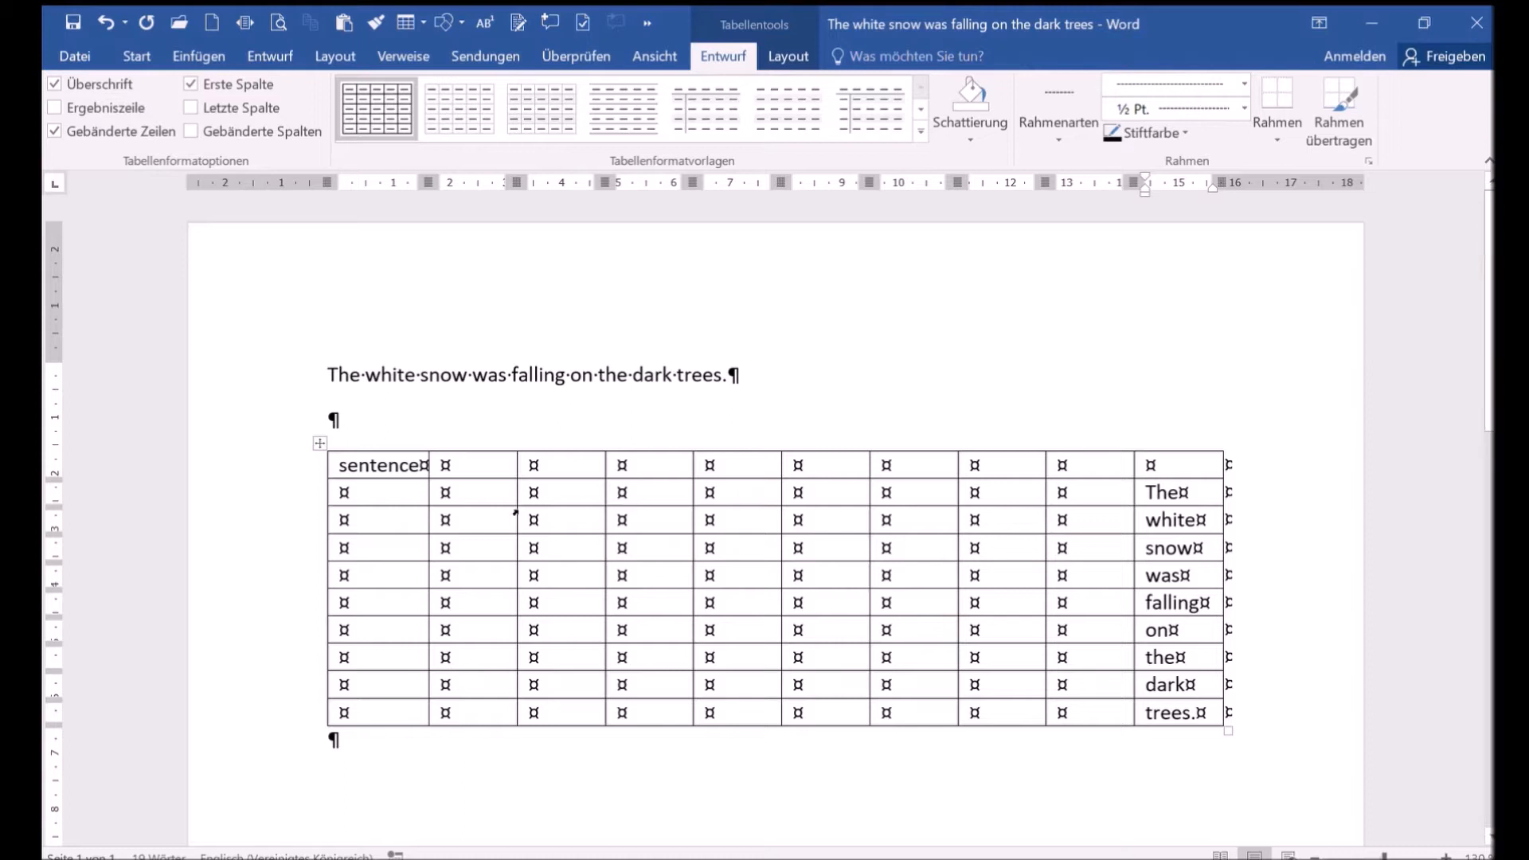
# - Enter "S: NP" in the second column on the "The" row
pyautogui.click(471, 499)
pyautogui.write('S: ')
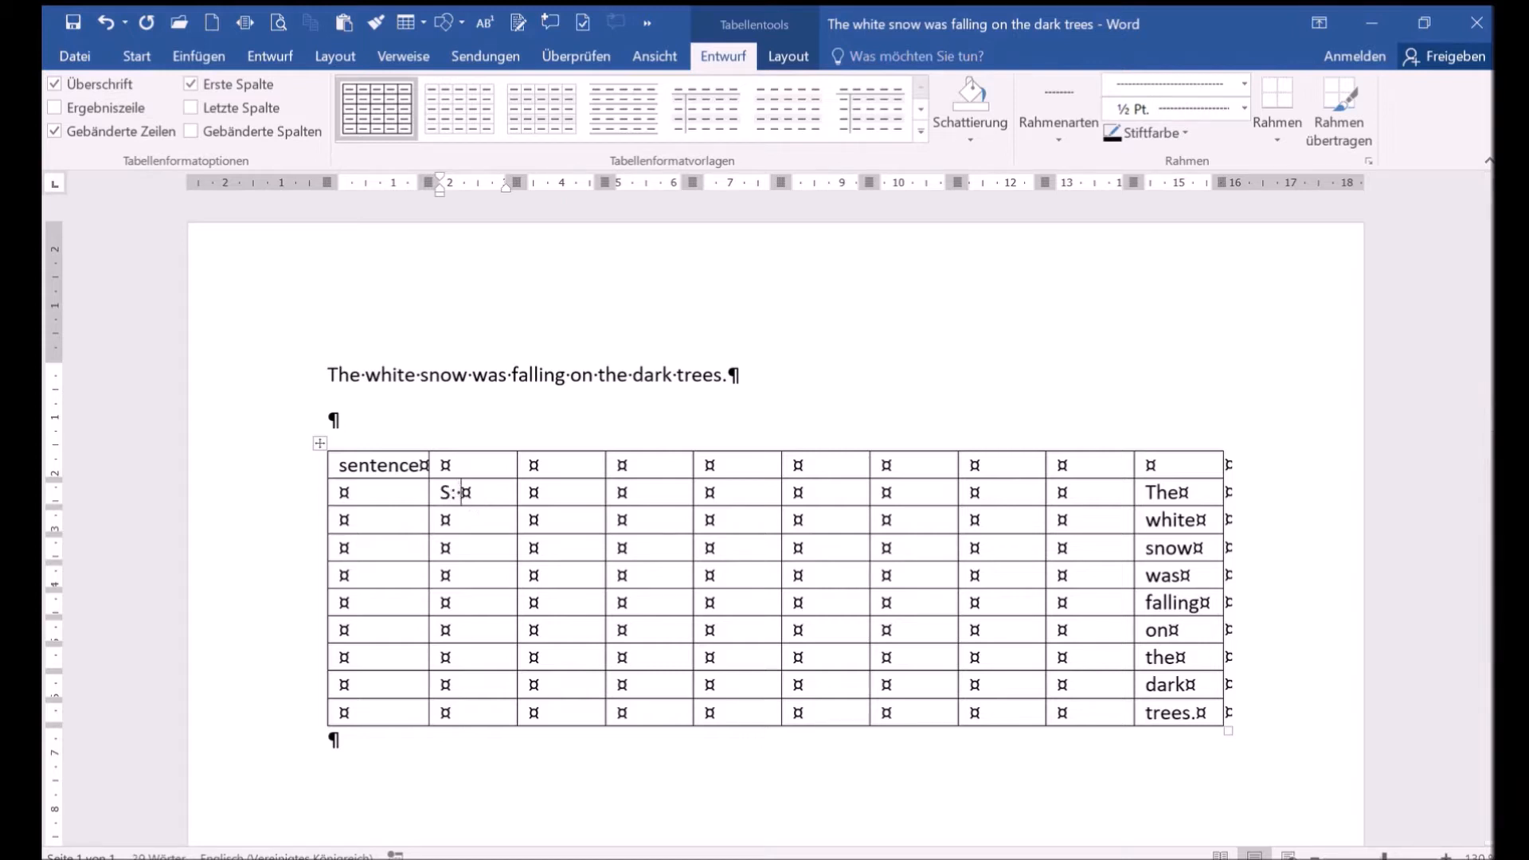
pyautogui.write('NP')
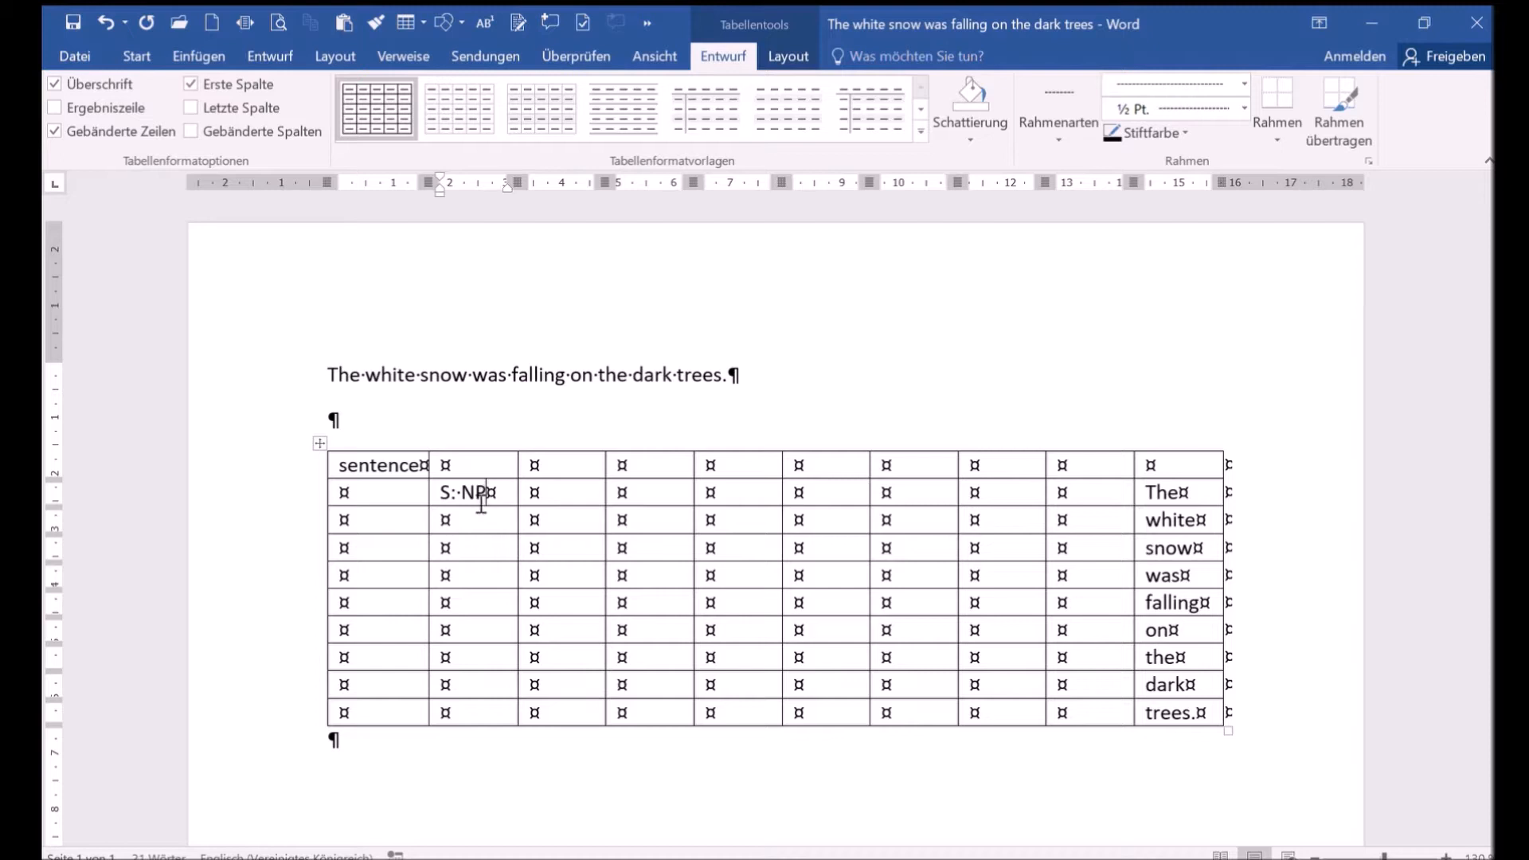
pyautogui.press('Tab')
pyautogui.press('Tab')
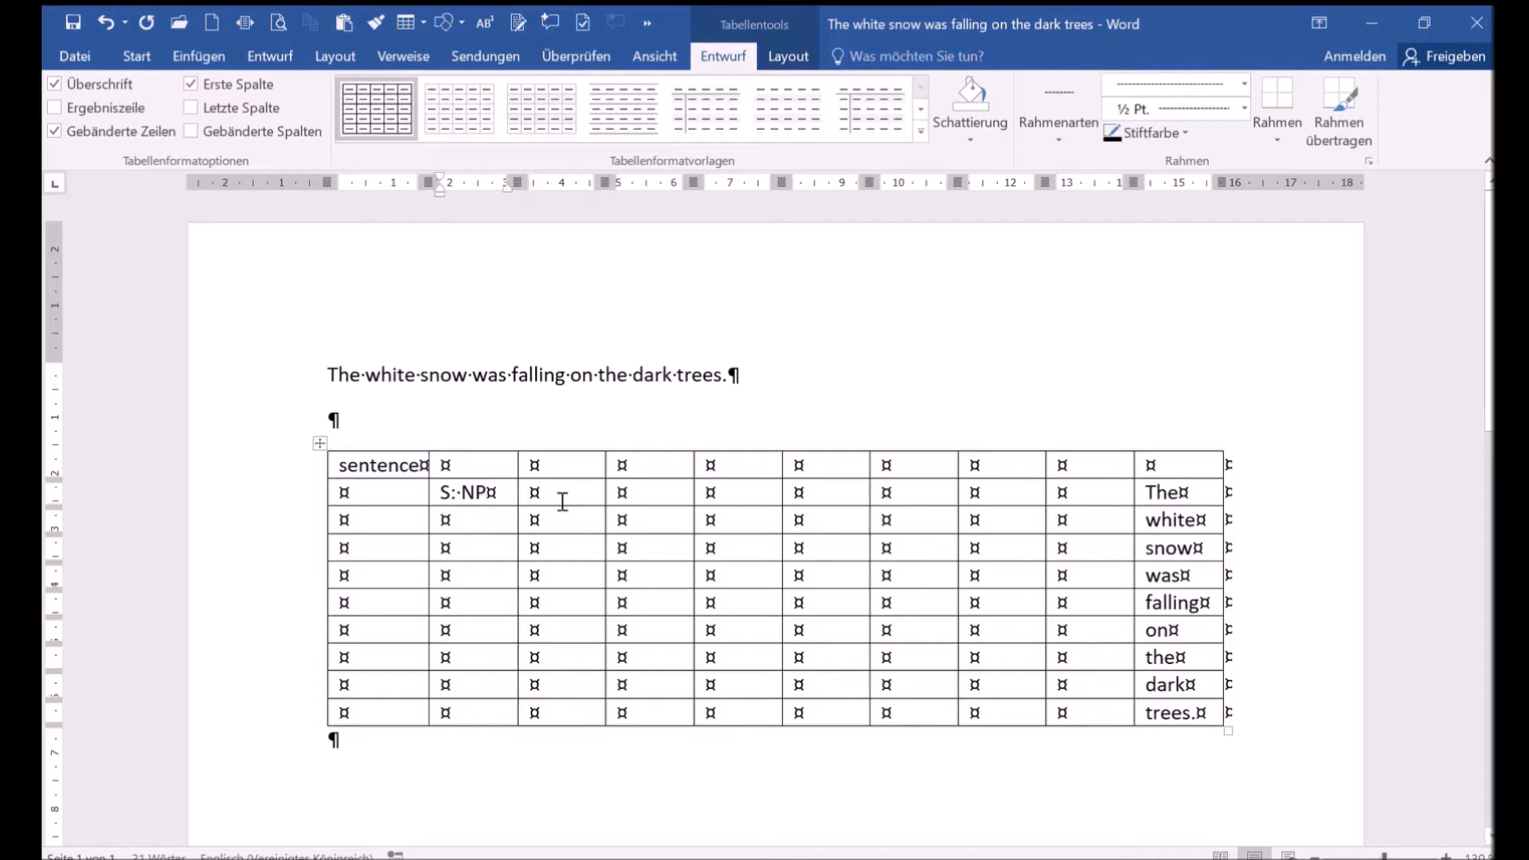
# - Enter "dtm: det", "premod: adj" and "head: noun" in the third column for The, white and snow
pyautogui.click(563, 500)
pyautogui.write('dtm: d')
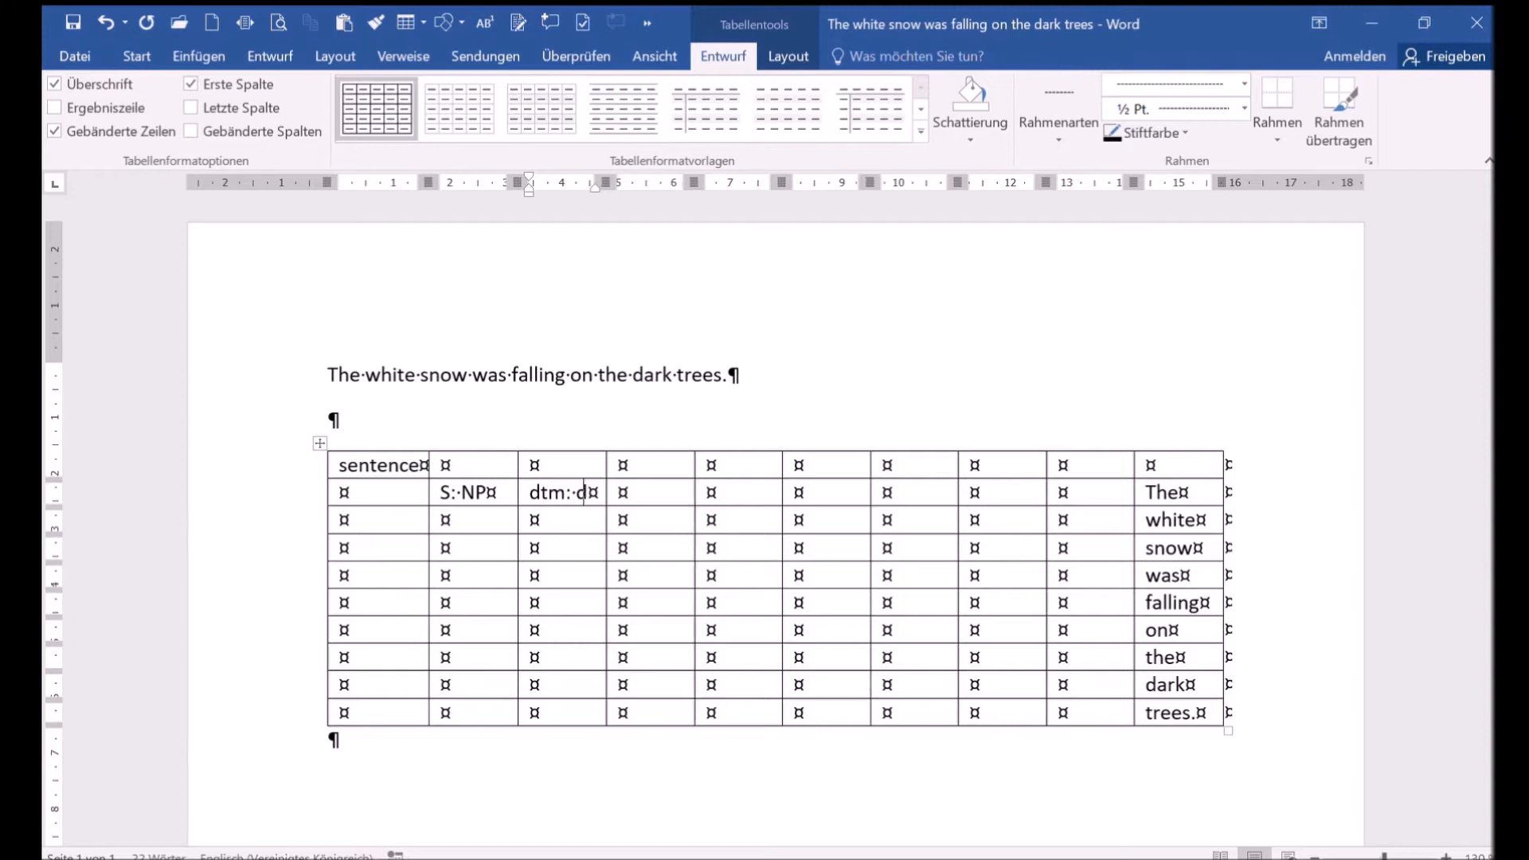
pyautogui.write('et')
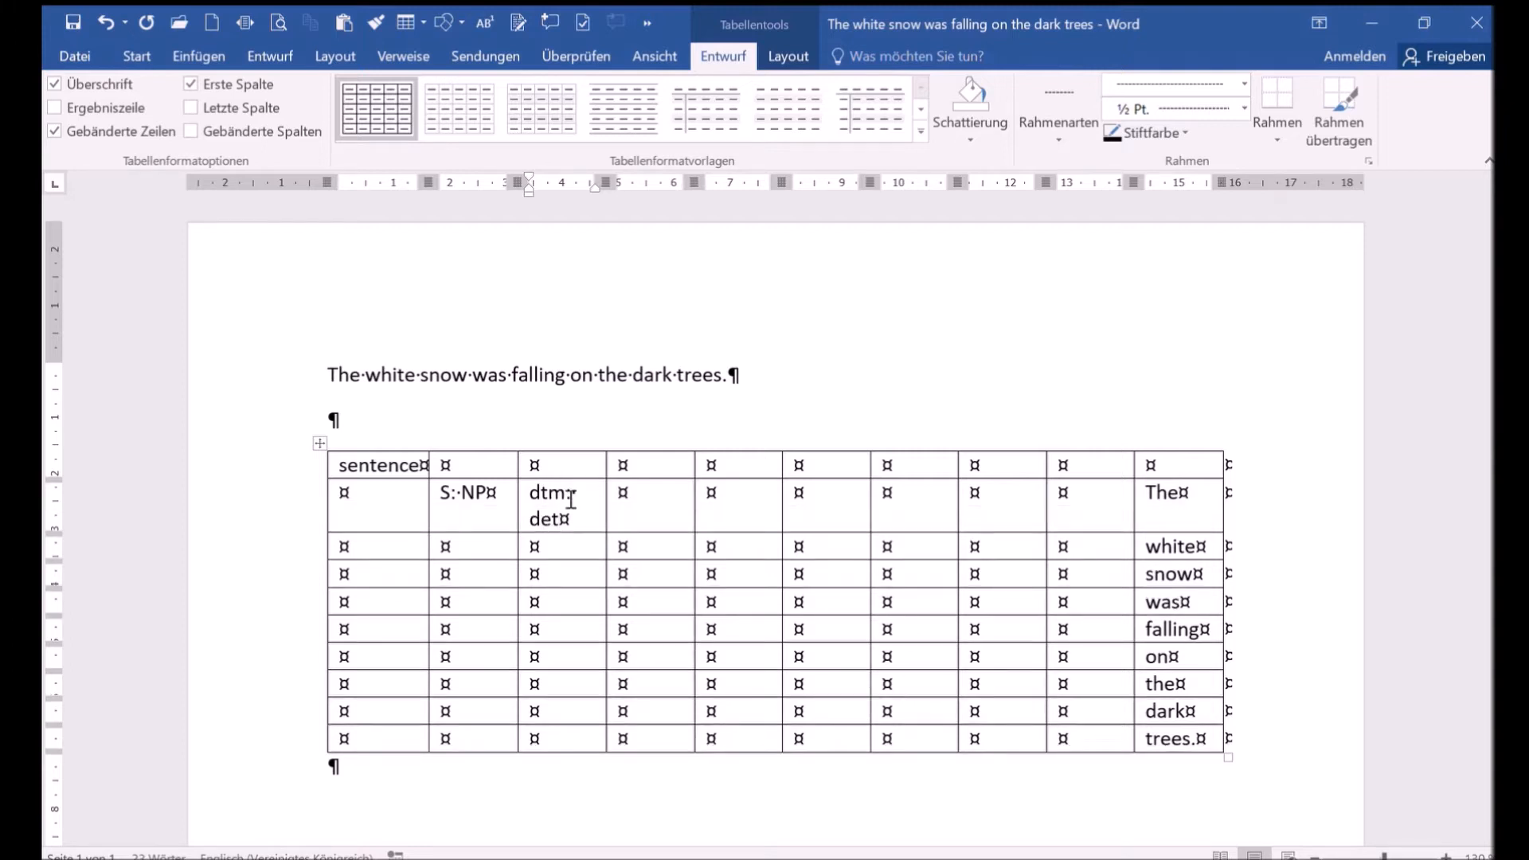
pyautogui.press('Down')
pyautogui.write('premod: ')
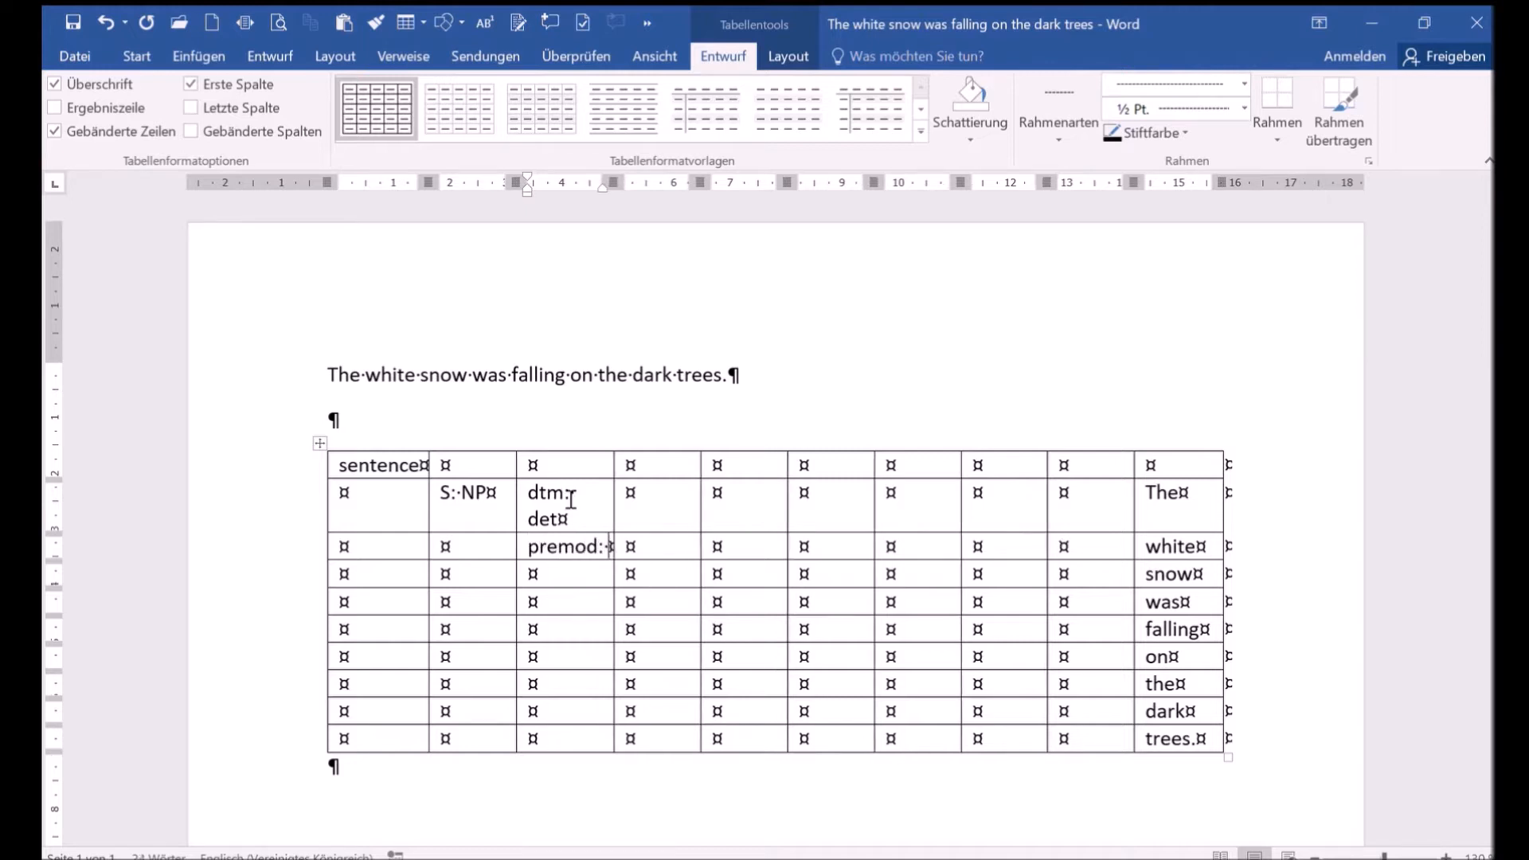
pyautogui.write('adj')
pyautogui.press('Down')
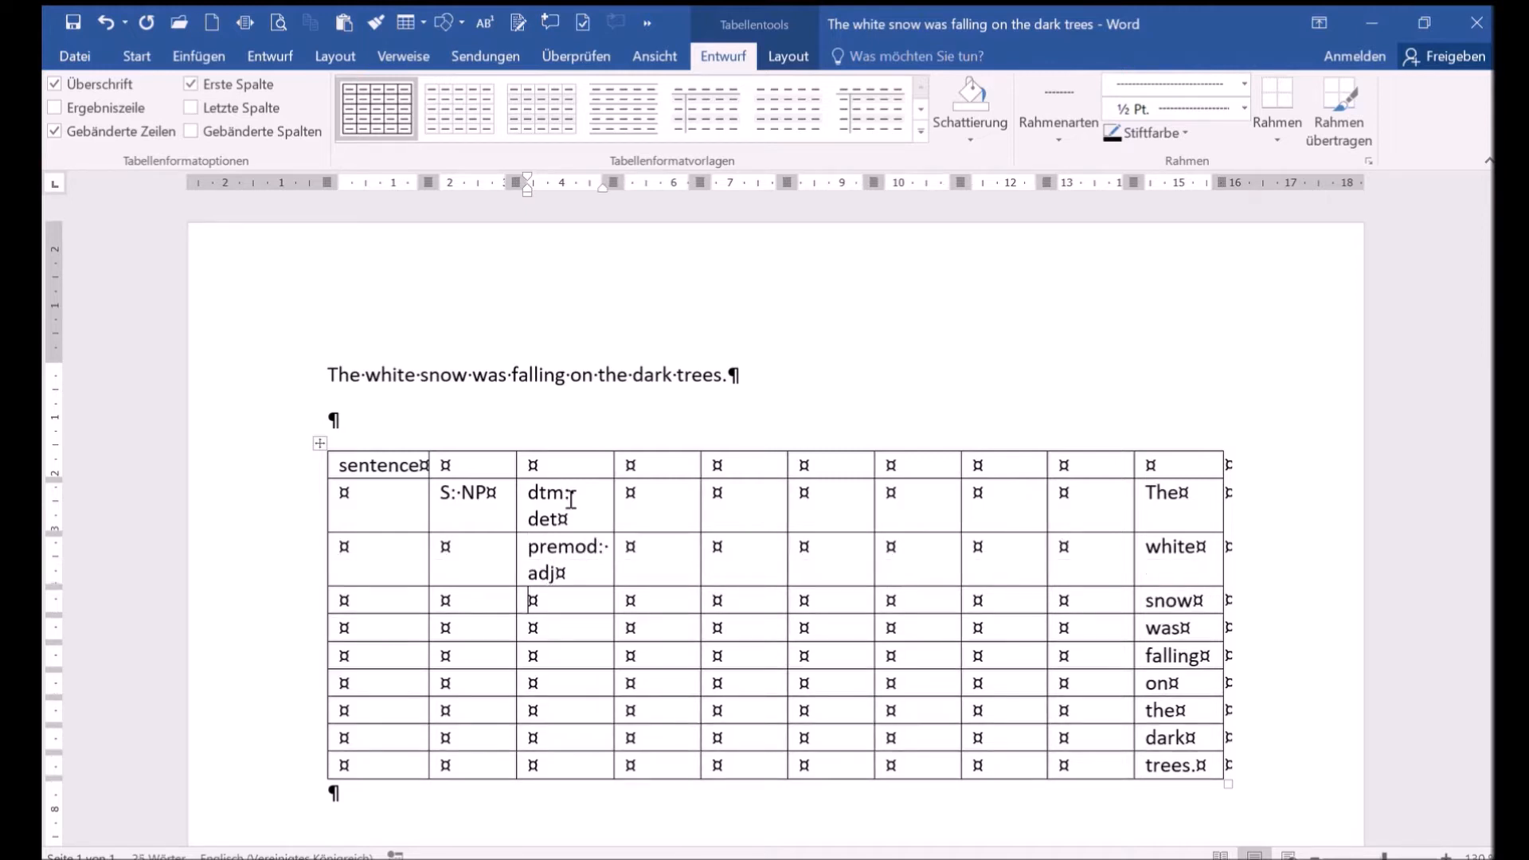
pyautogui.write('head: noun')
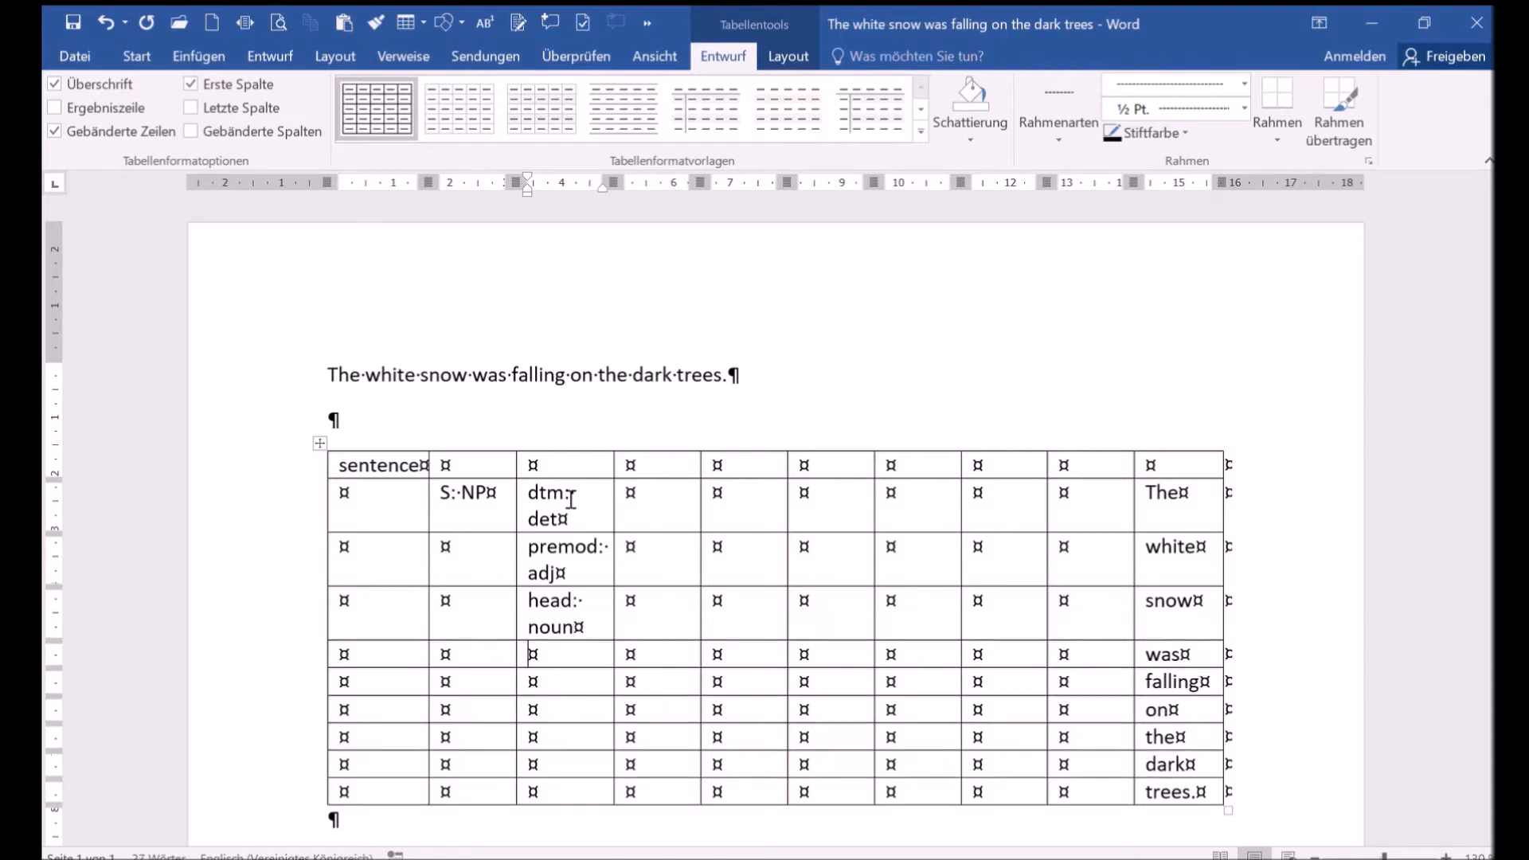
# - Enter "V: VP" in the second column with "aux: pv" and "mv: fv" beside was and falling
pyautogui.press('Down')
pyautogui.press('Left')
pyautogui.write('V: VP')
pyautogui.press('Tab')
pyautogui.write('aux:')
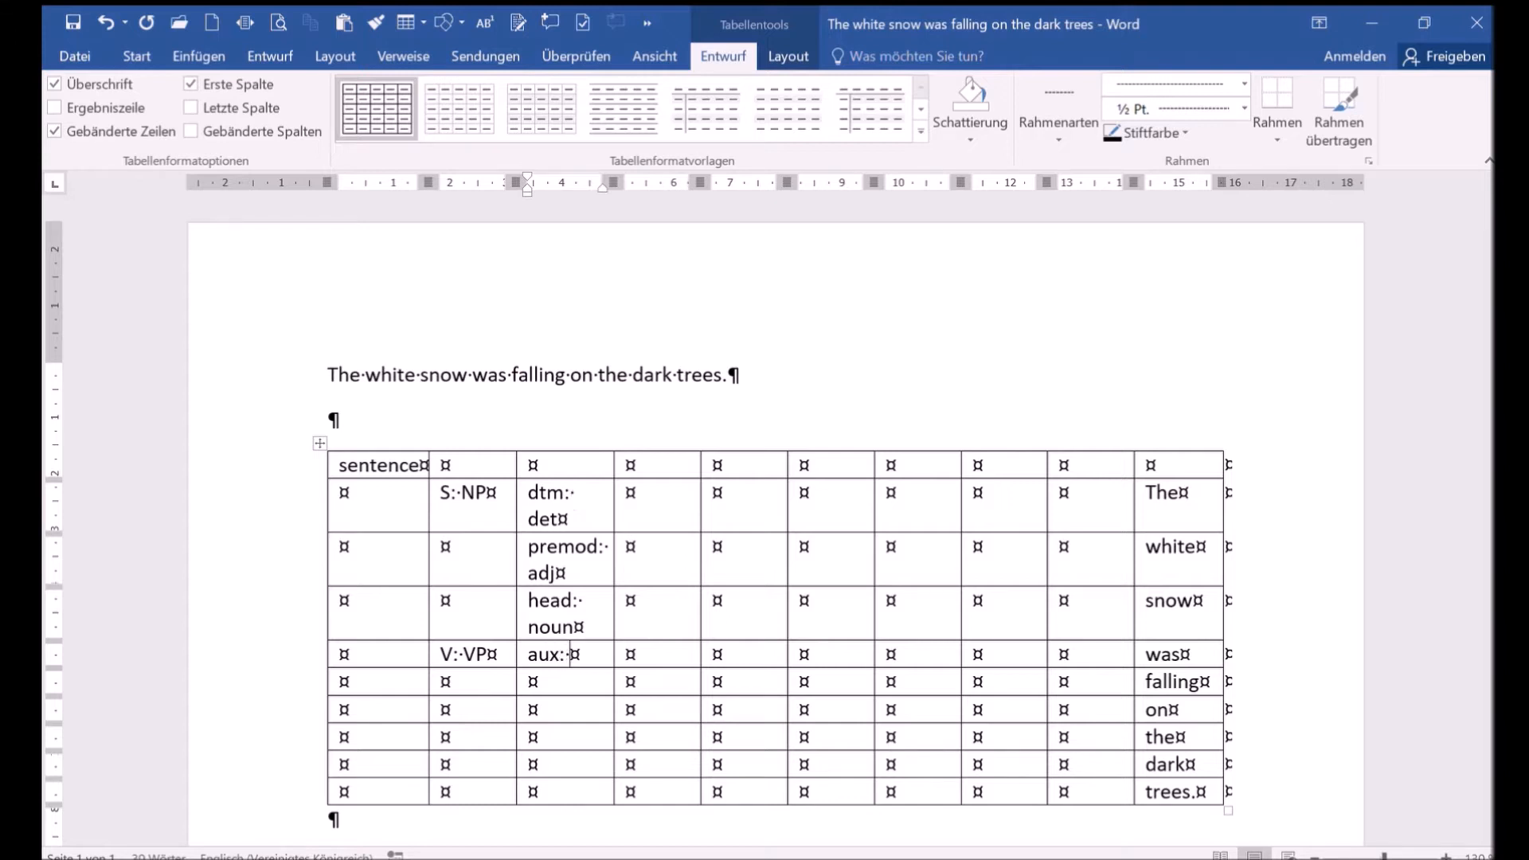
pyautogui.write(' pv')
pyautogui.press('Down')
pyautogui.write('mv: fv')
# - Enter "A: PP" in the second column and "prep" beside it on the "on" row
pyautogui.press('Down')
pyautogui.press('Left')
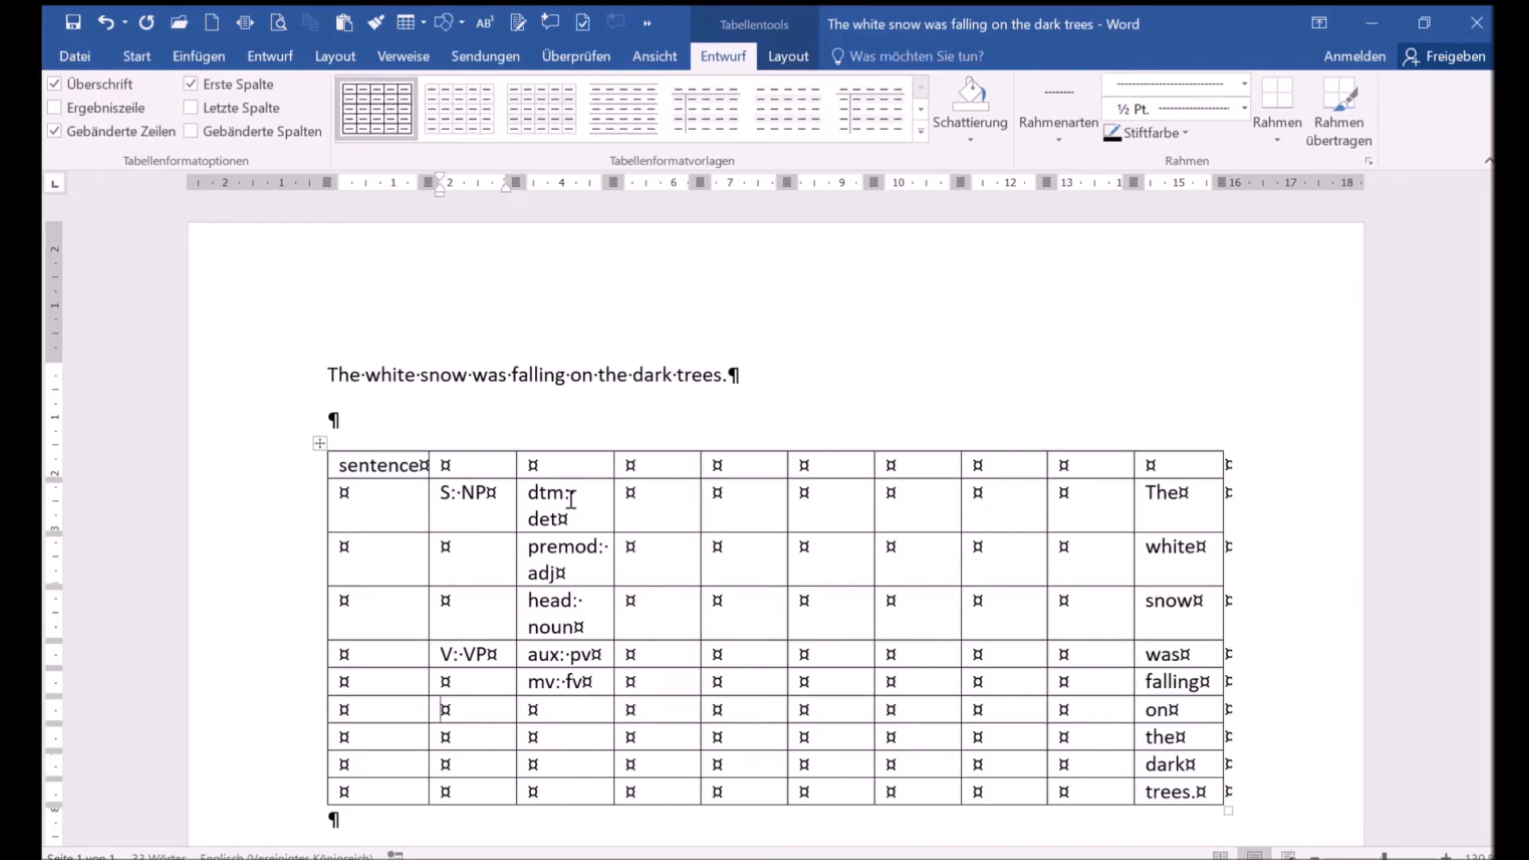
pyautogui.write('A: PP')
pyautogui.press('Tab')
pyautogui.write('prep')
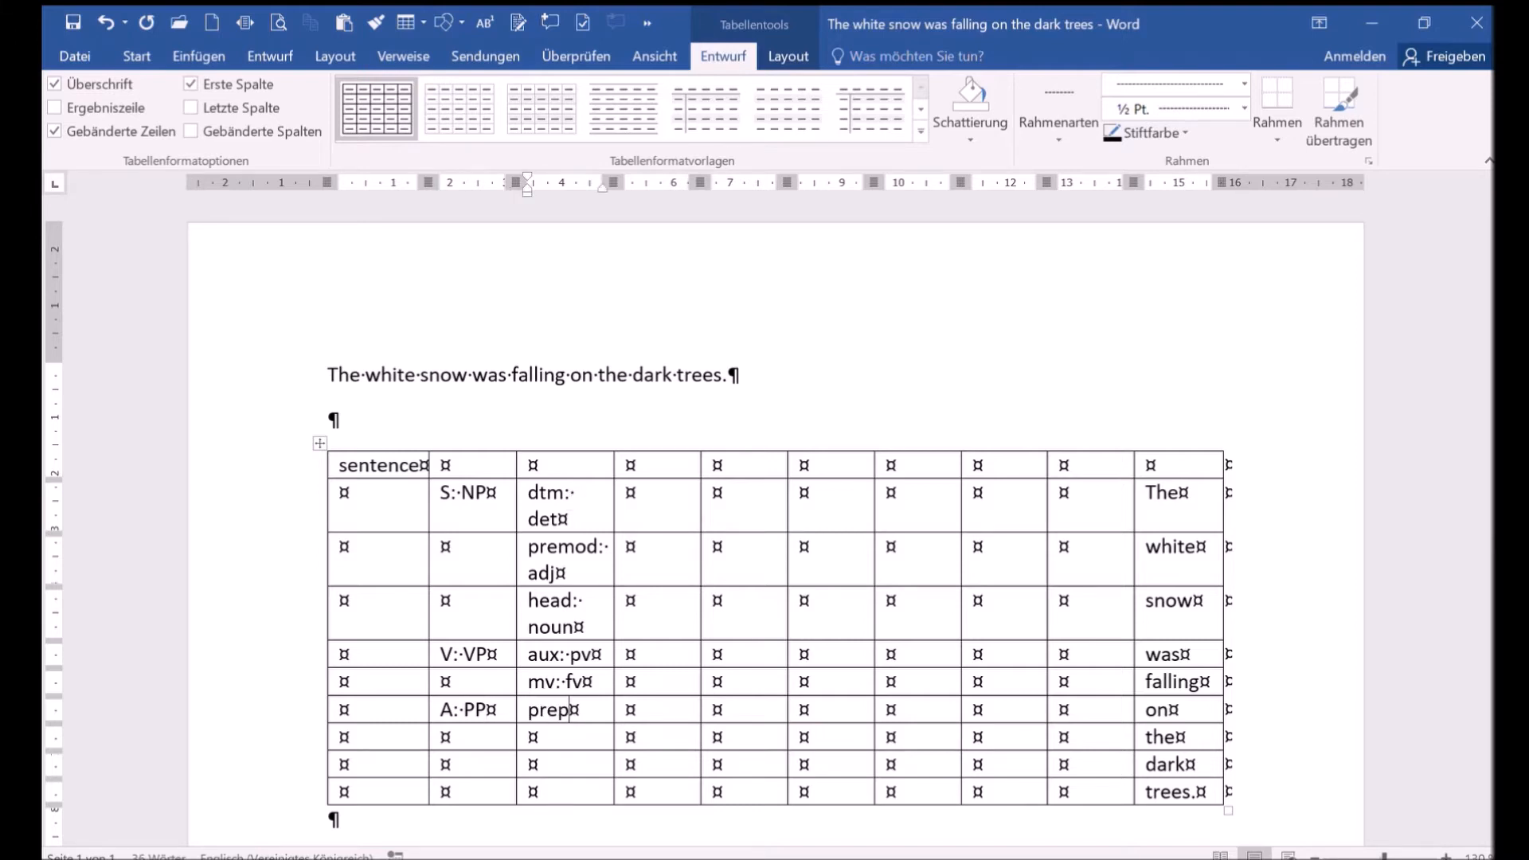
# - Enter "PC: NP" in the third column on the "the" row
pyautogui.press('Down')
pyautogui.write('PC: NP')
pyautogui.press('Tab')
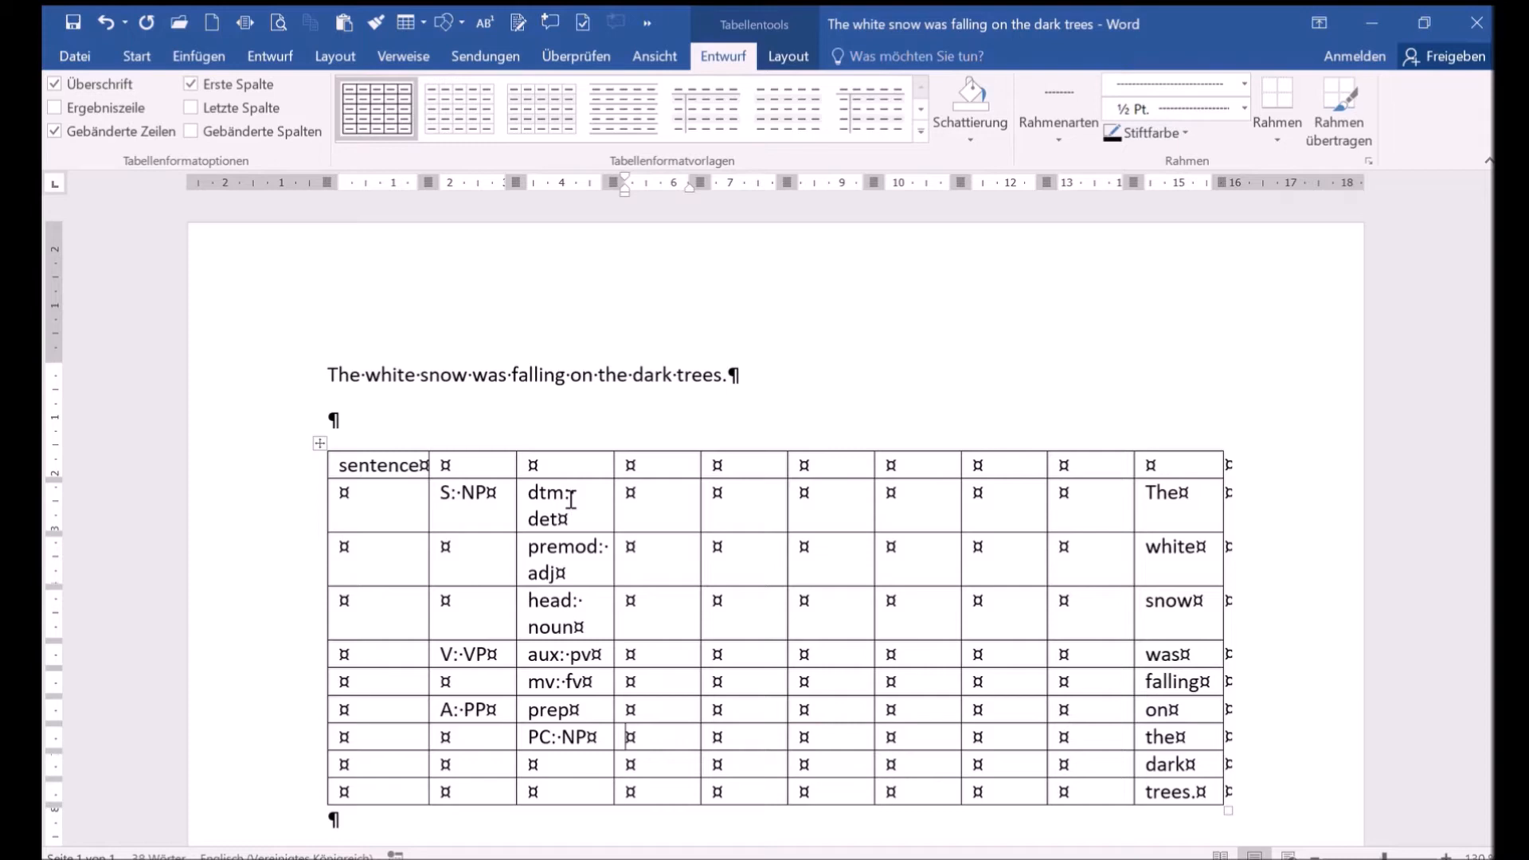
# - Enter "dtm: det", "premod: adj" and "head: noun" in the fourth column for the, dark and trees
pyautogui.write('de')
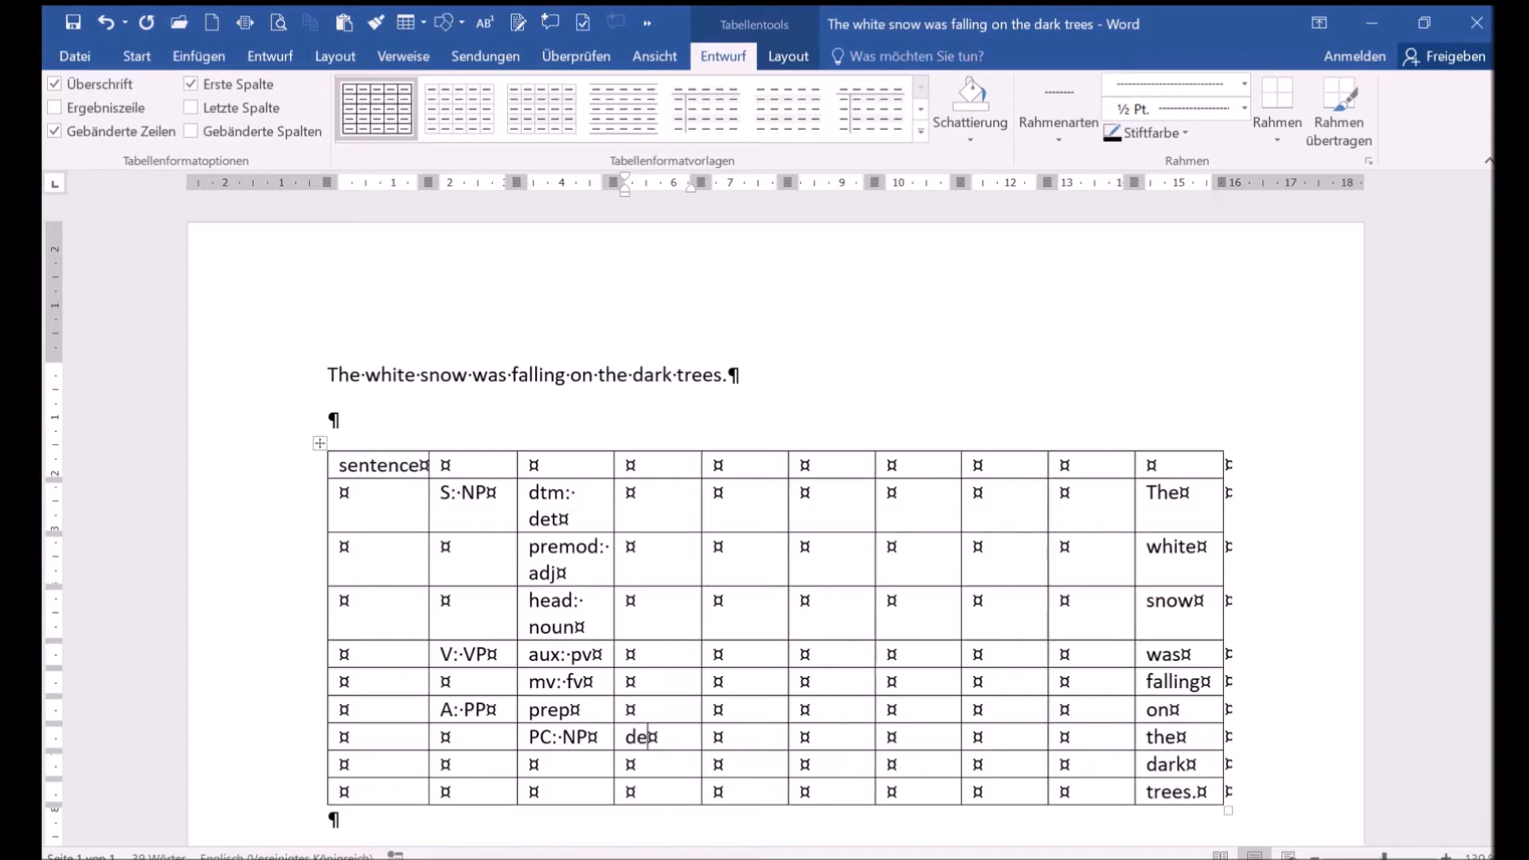
pyautogui.press('BackSpace')
pyautogui.write('tm')
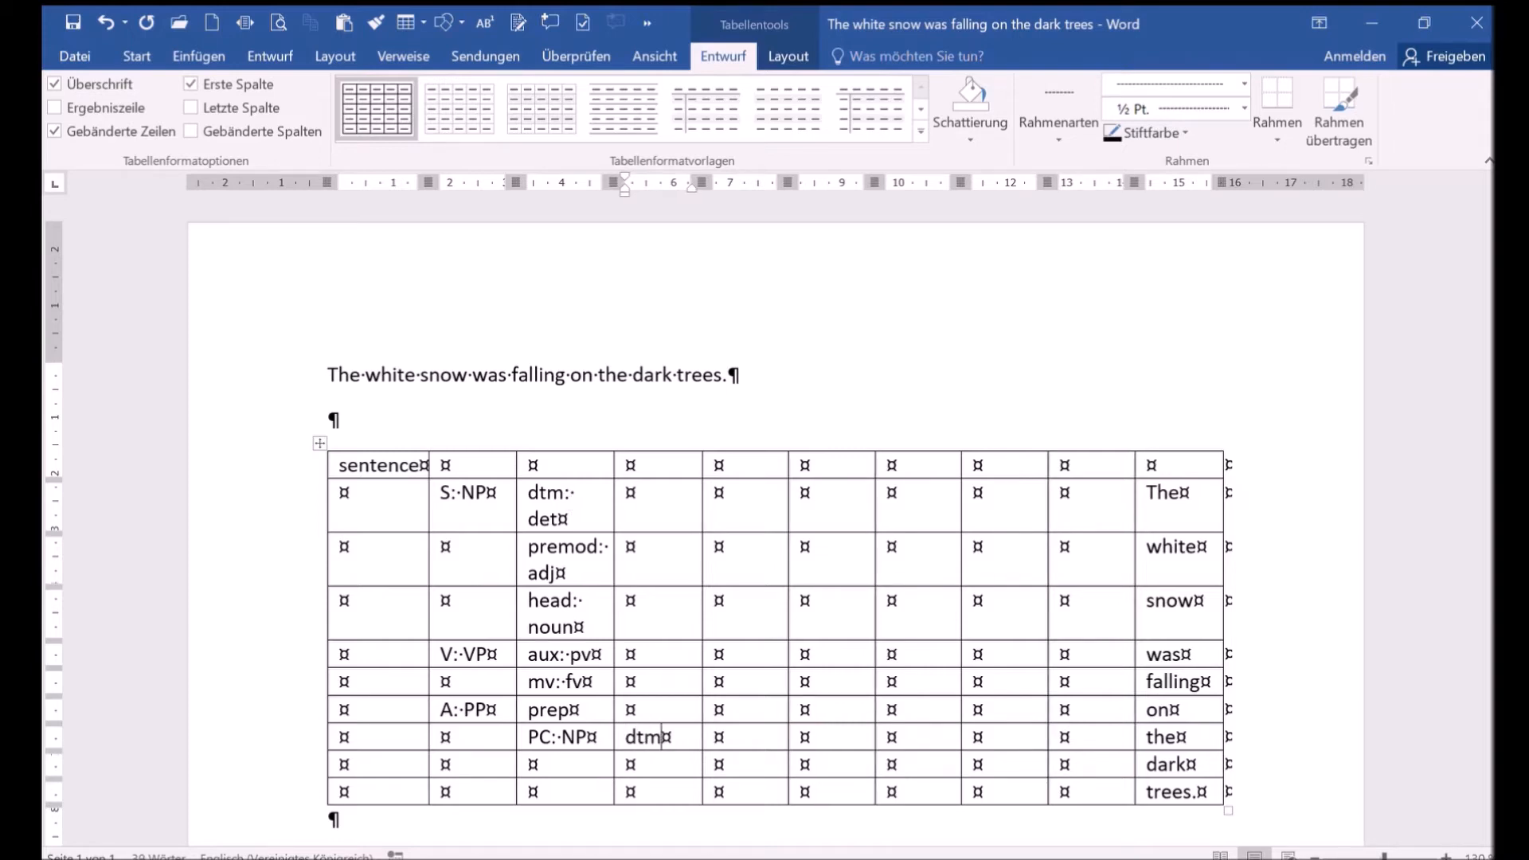
pyautogui.write(': det')
pyautogui.press('Down')
pyautogui.write('prem')
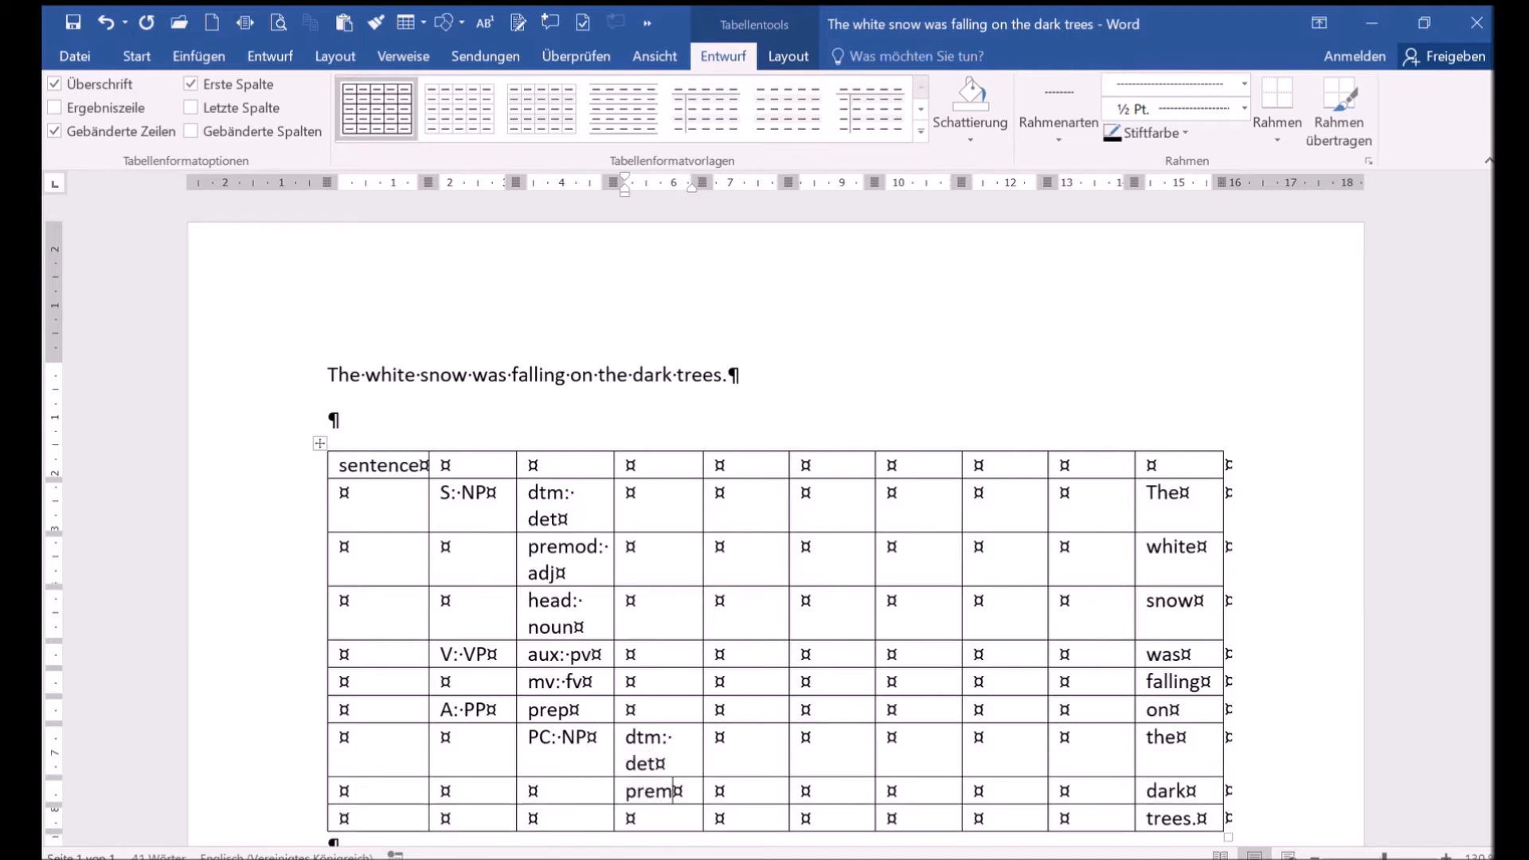
pyautogui.write('od: adj')
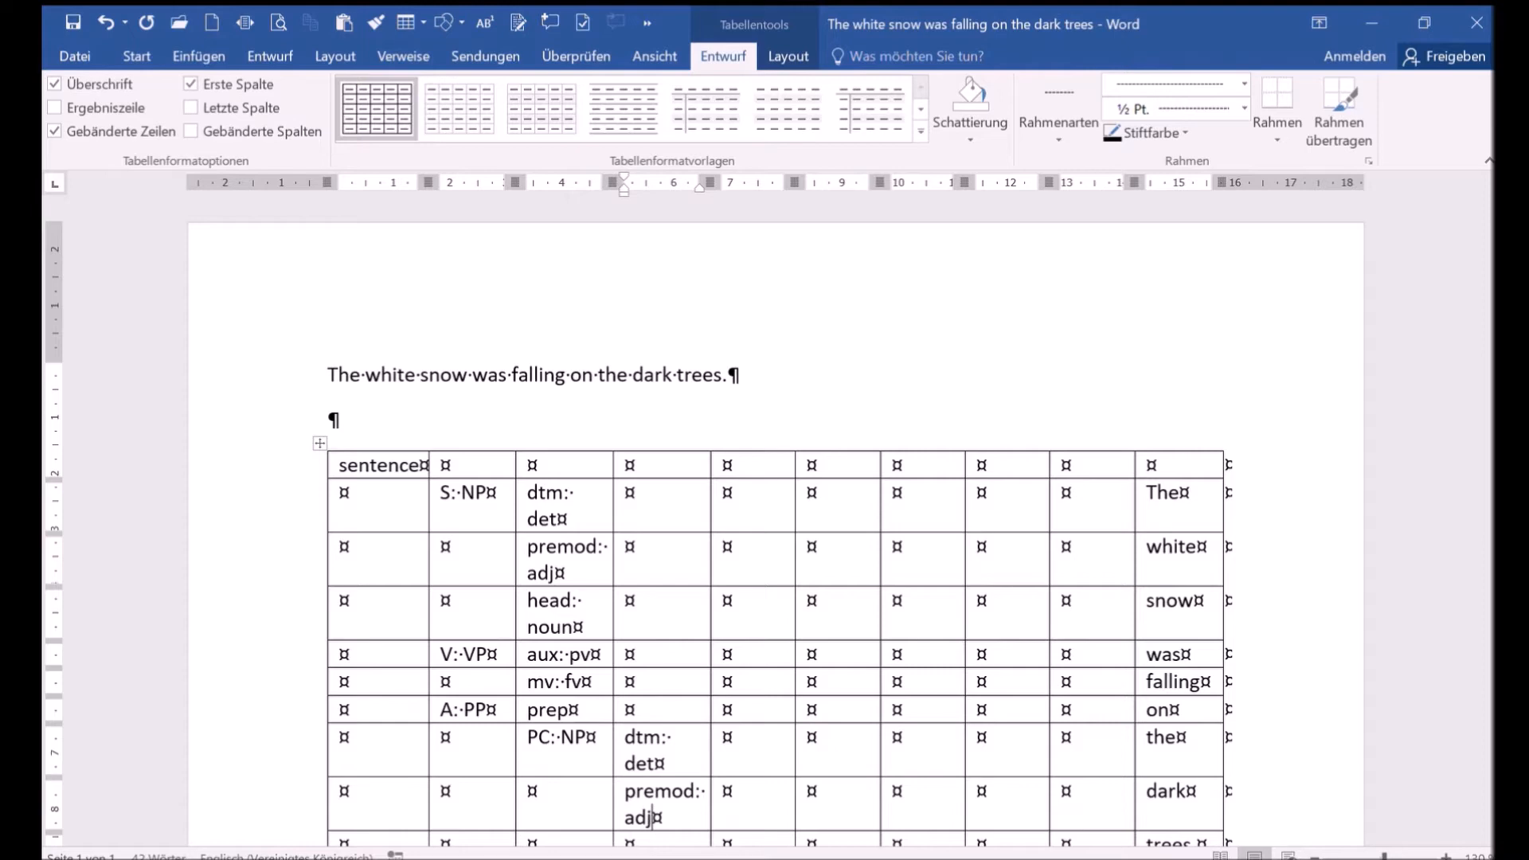
pyautogui.scroll(-3, 633, 490)
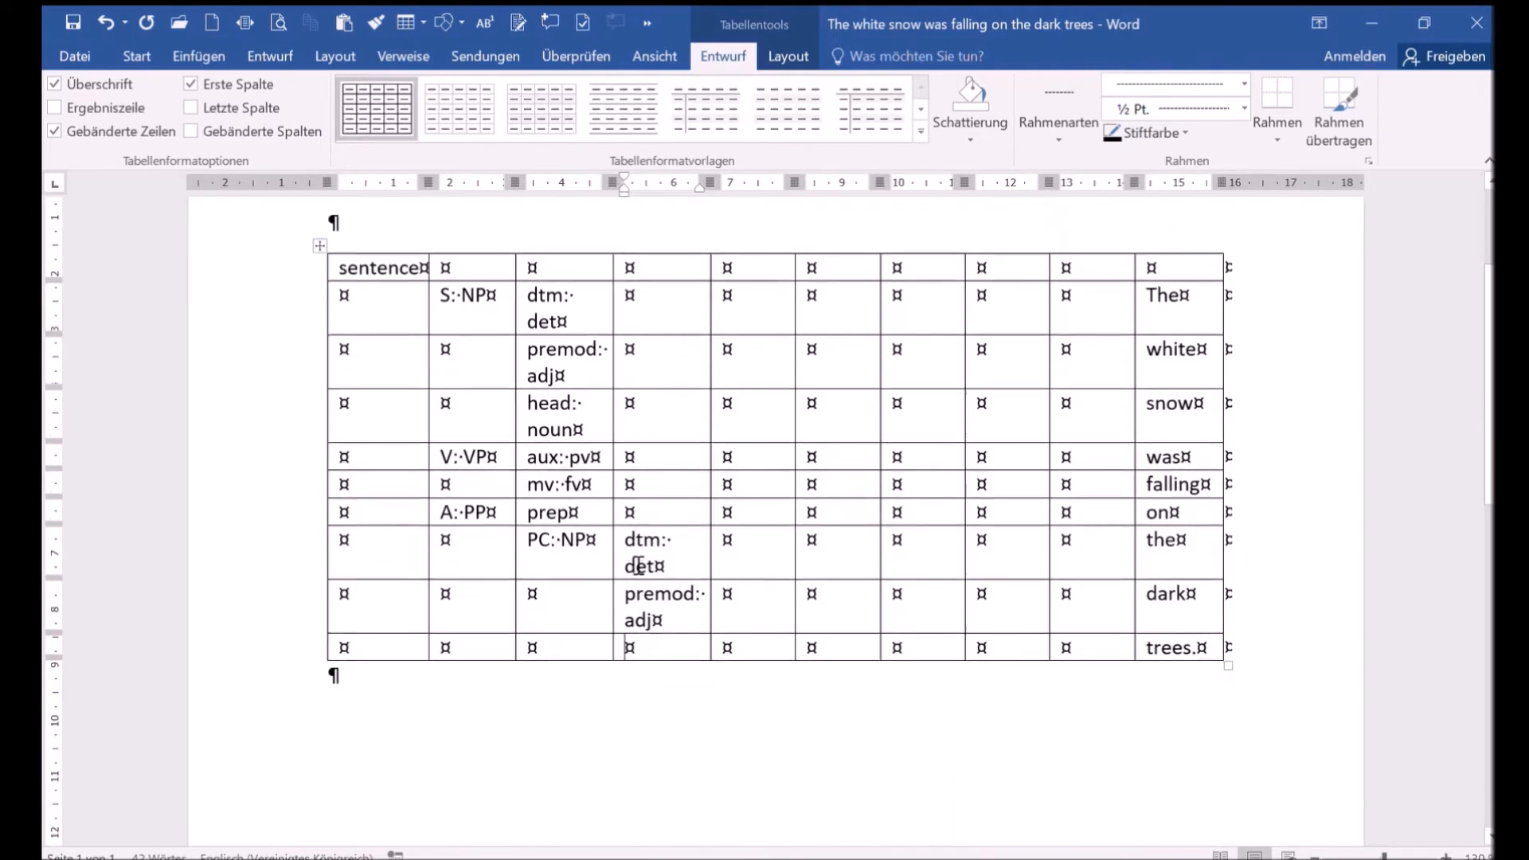
pyautogui.write('head: n')
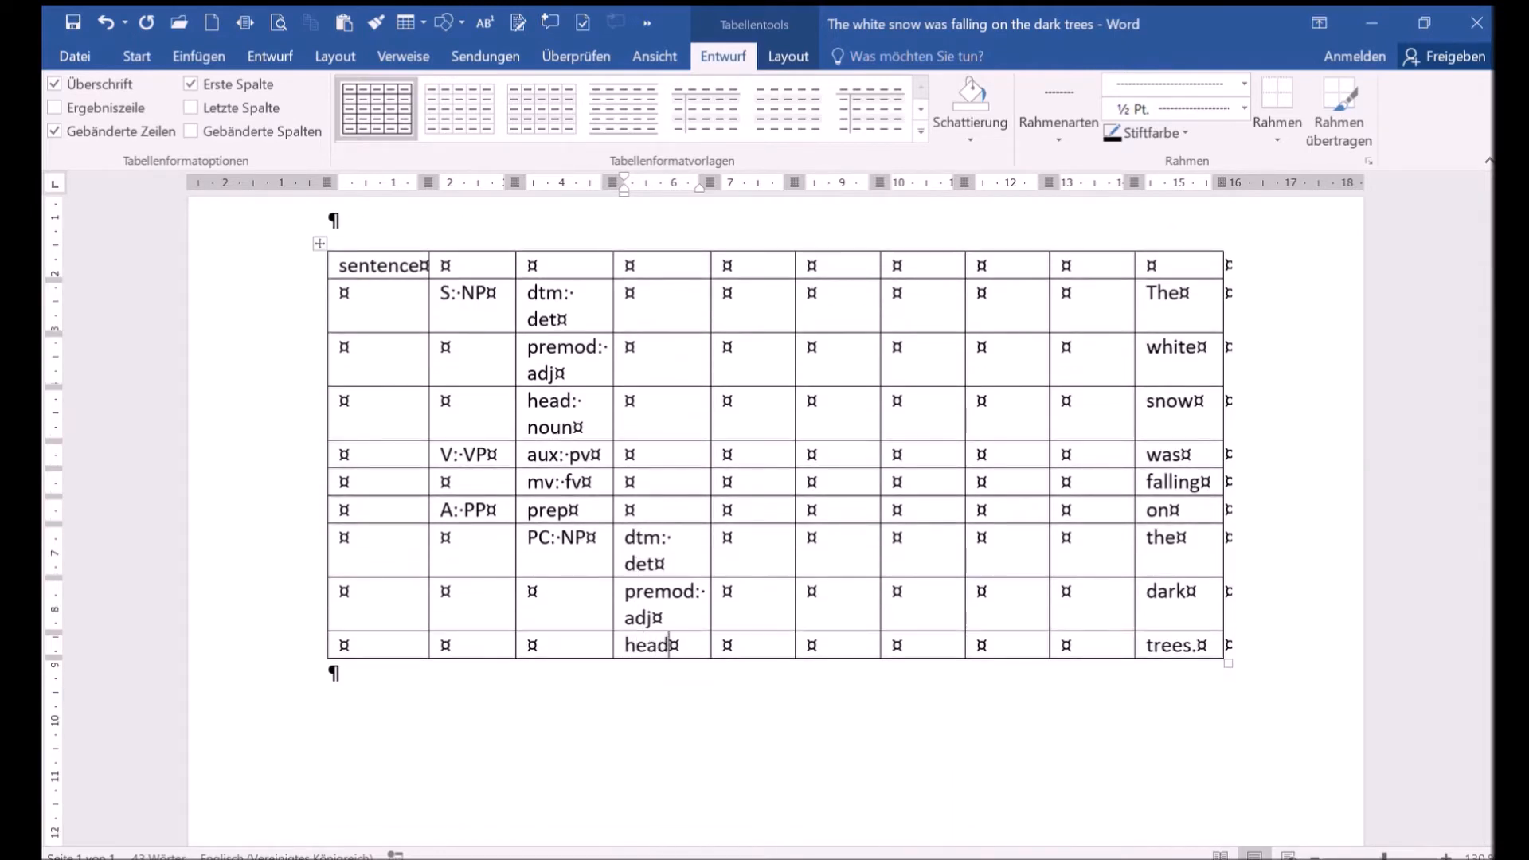
pyautogui.write('oun')
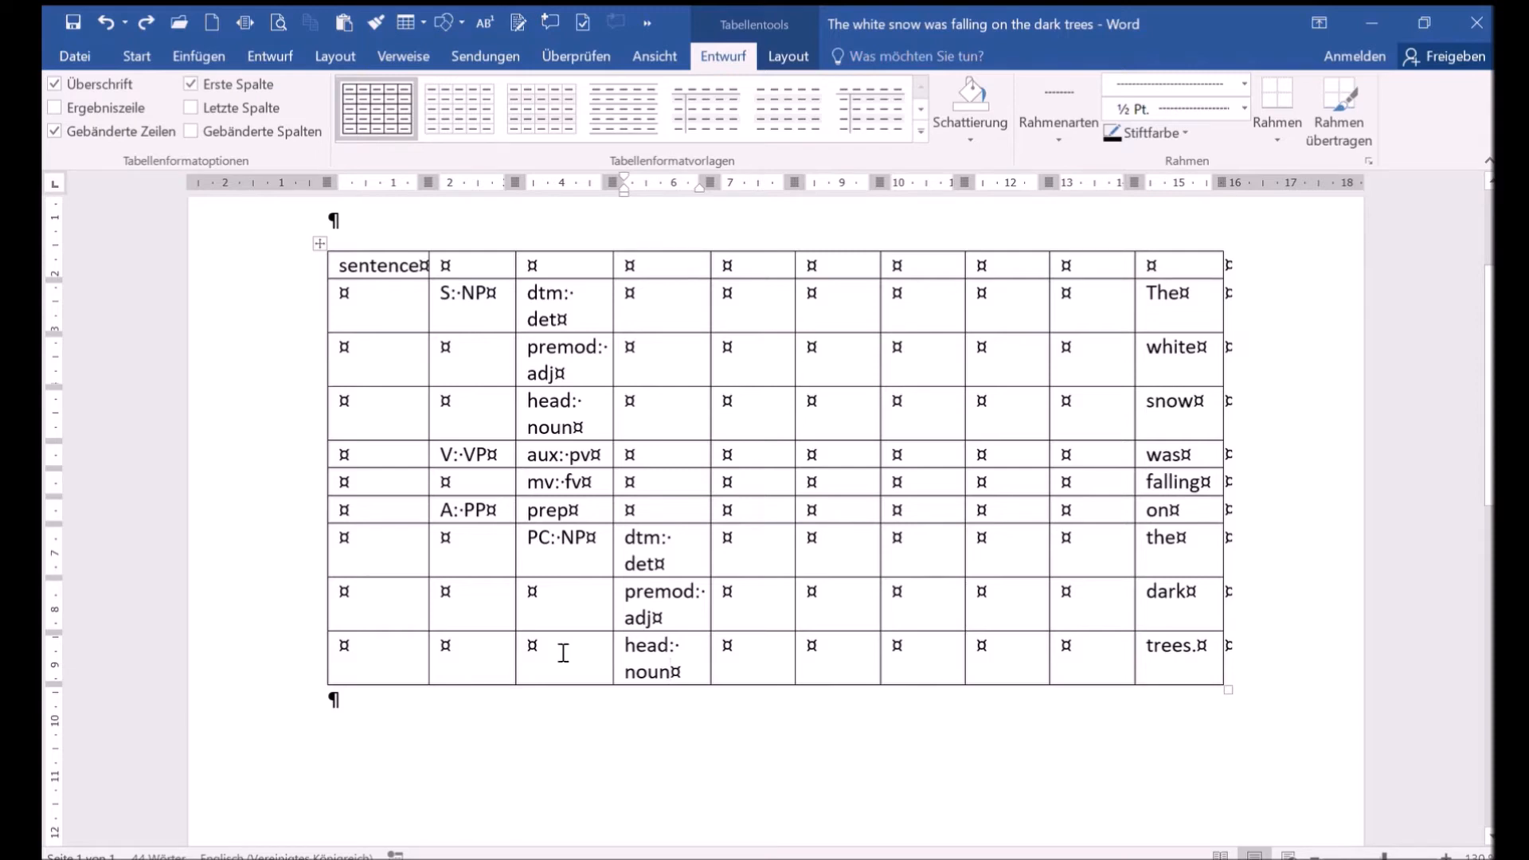
# - Move the third-column labels to the fifth column and the fourth-column labels to the eighth column
pyautogui.moveTo(529, 296); pyautogui.dragTo(577, 531)
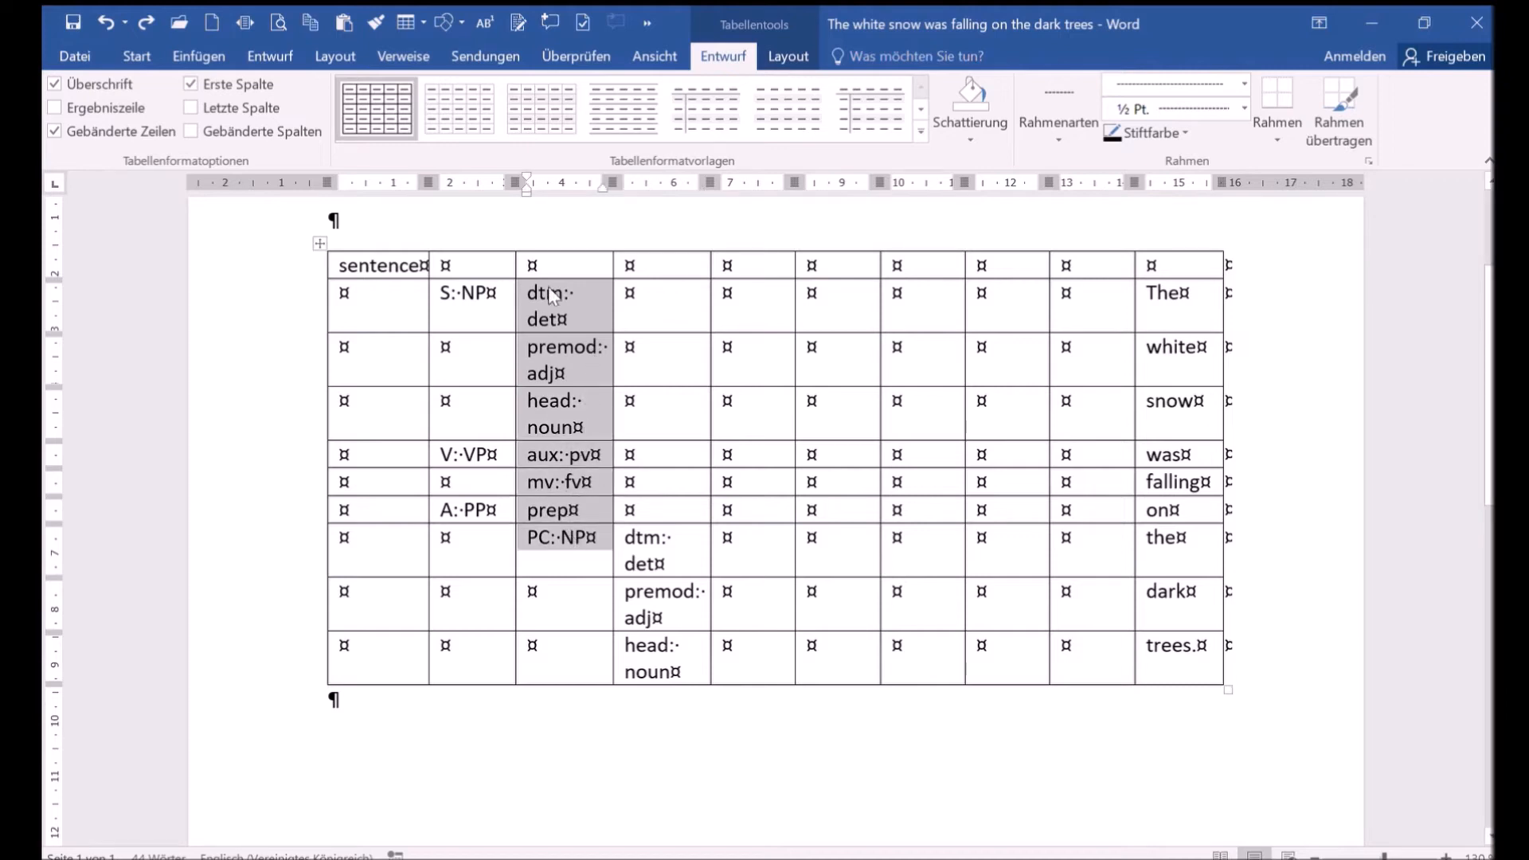
pyautogui.moveTo(550, 296); pyautogui.dragTo(744, 306)
pyautogui.moveTo(621, 532); pyautogui.dragTo(675, 646)
pyautogui.moveTo(633, 546); pyautogui.dragTo(1005, 551)
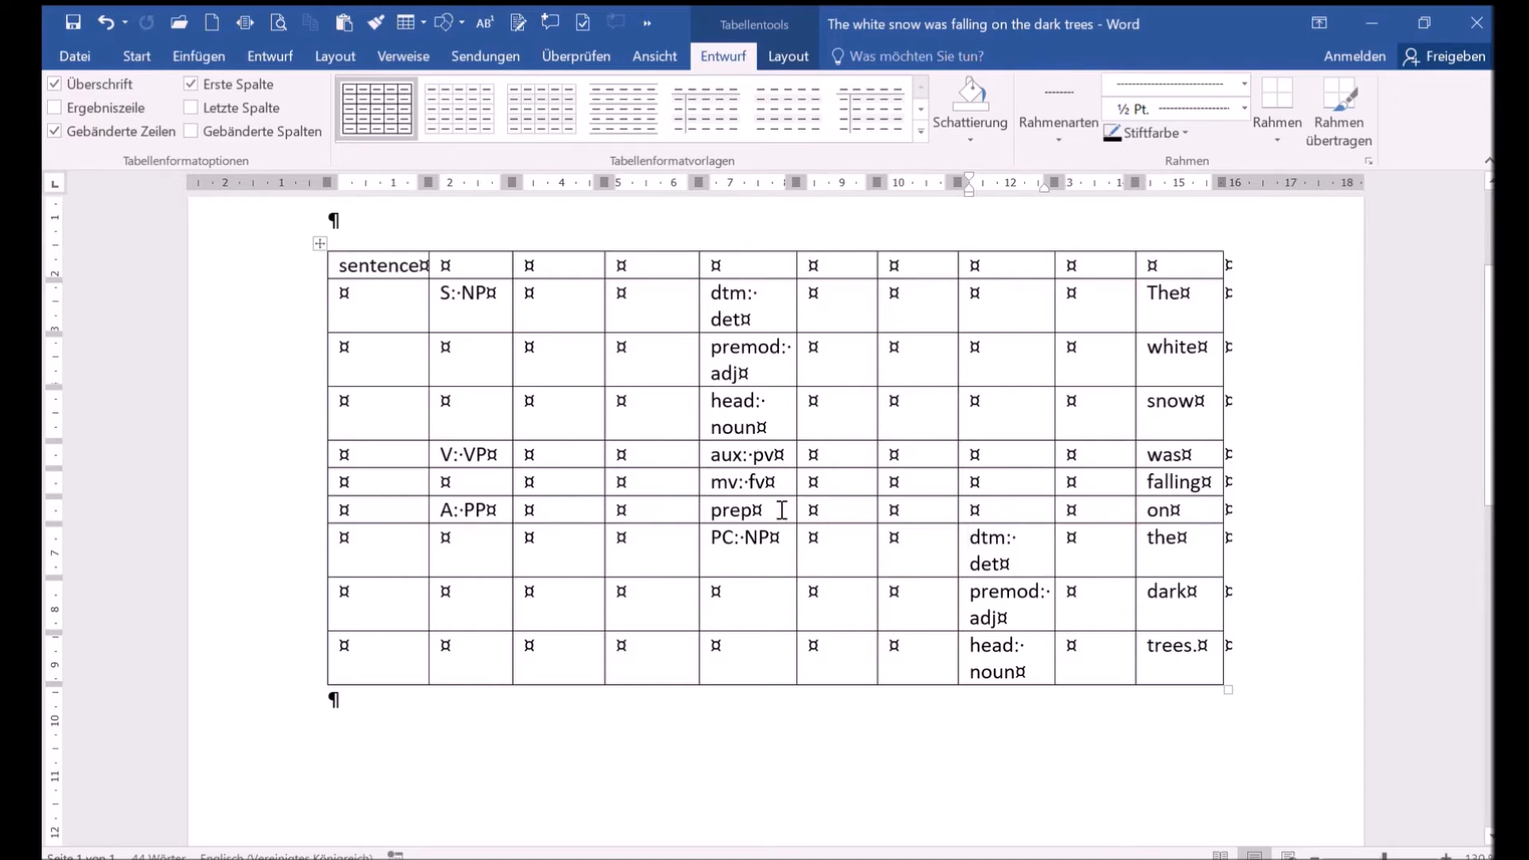
# - Select the whole table, apply the Borders command, and undo the last border change
pyautogui.click(317, 246)
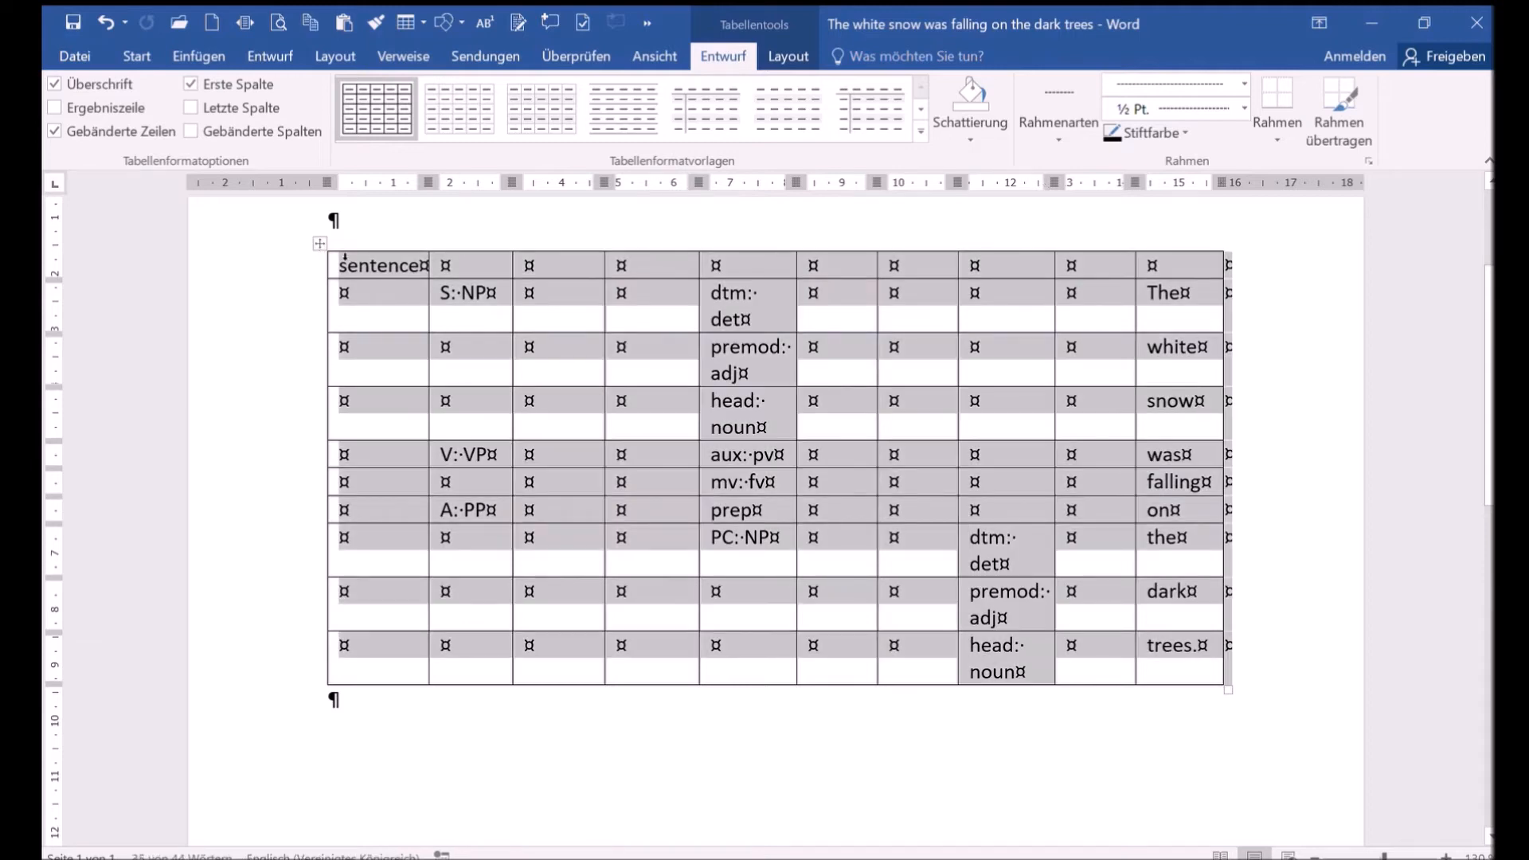
pyautogui.click(137, 56)
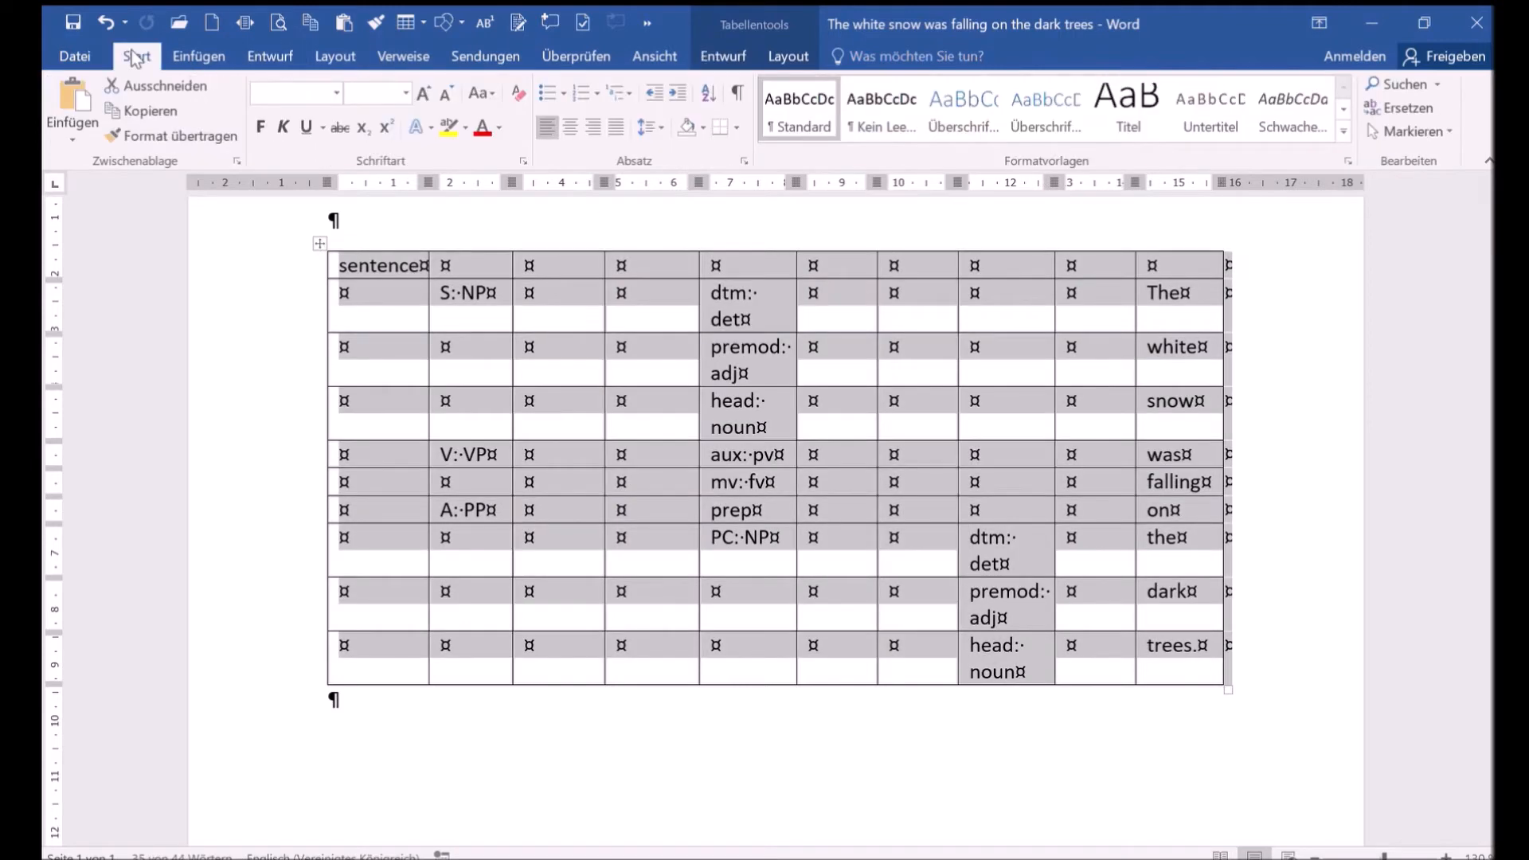
pyautogui.click(721, 126)
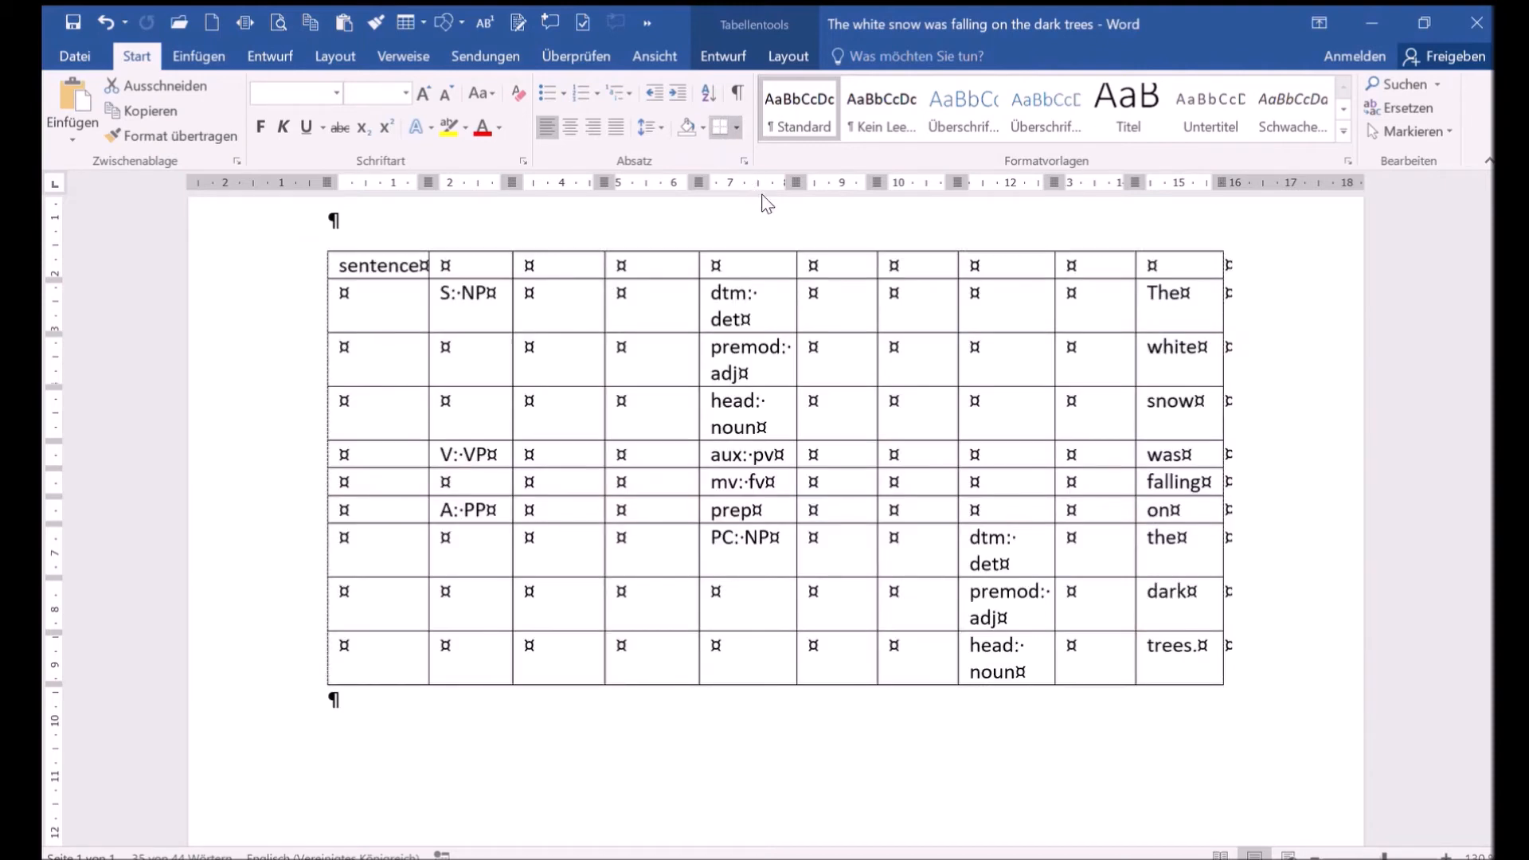
pyautogui.hotkey('ctrl', 'z')
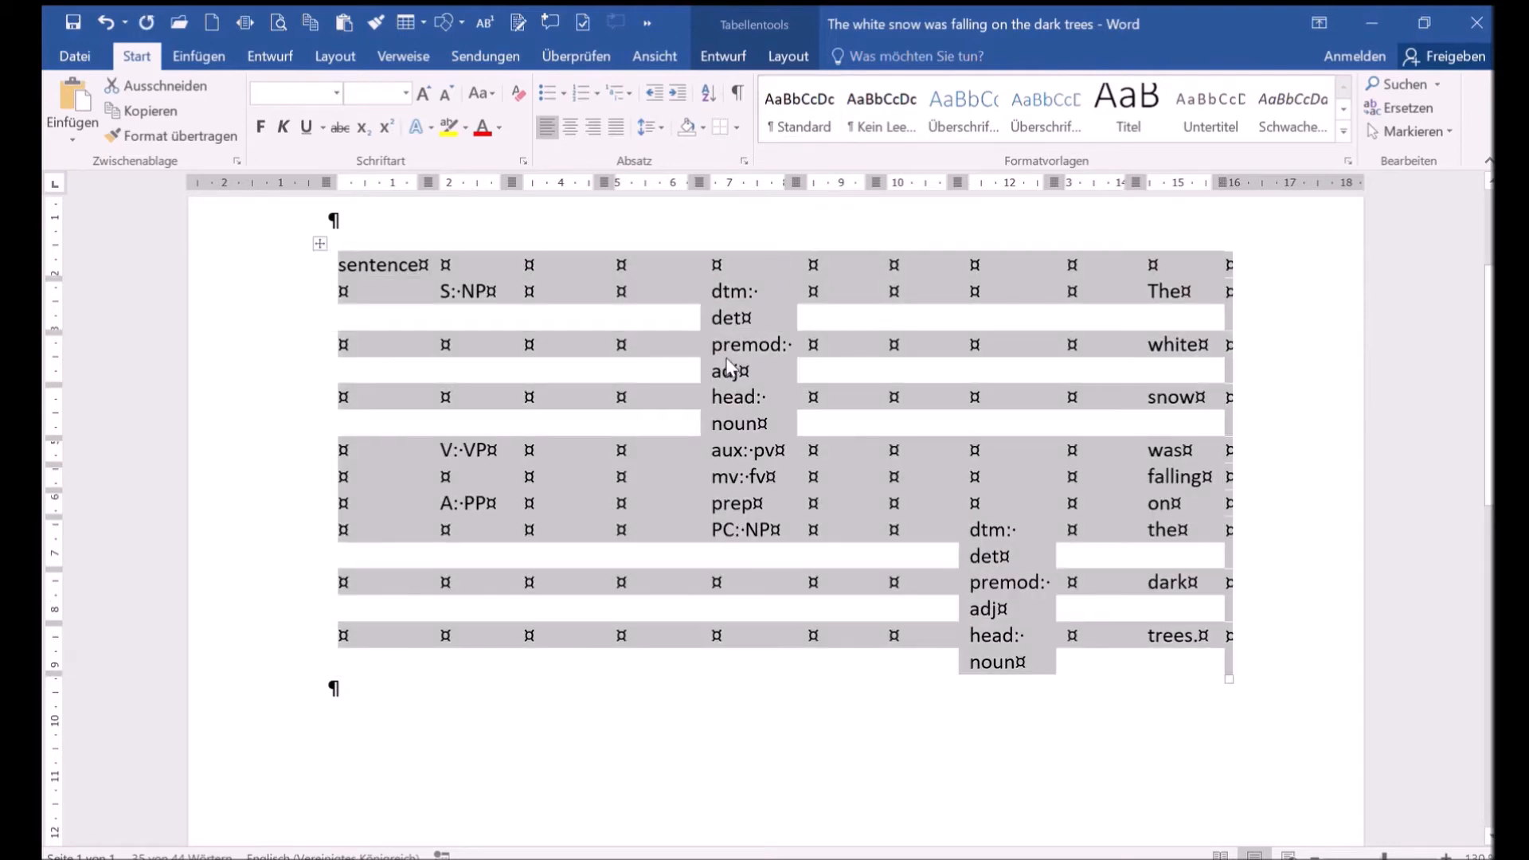
# - Undo one more change and autofit the table so every label fits on a single line
pyautogui.hotkey('ctrl', 'z')
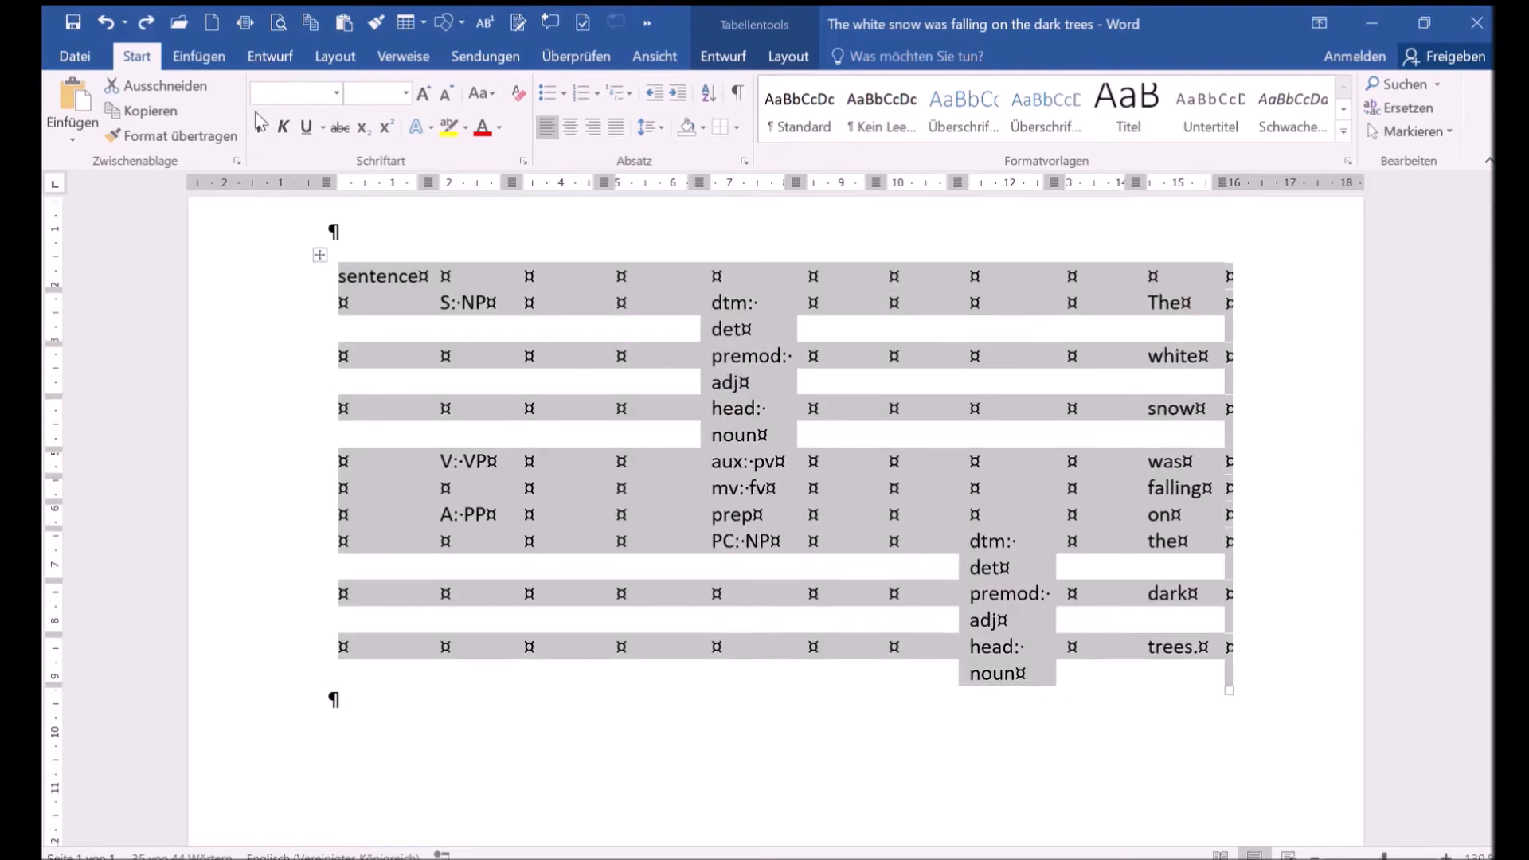
pyautogui.doubleClick(328, 546)
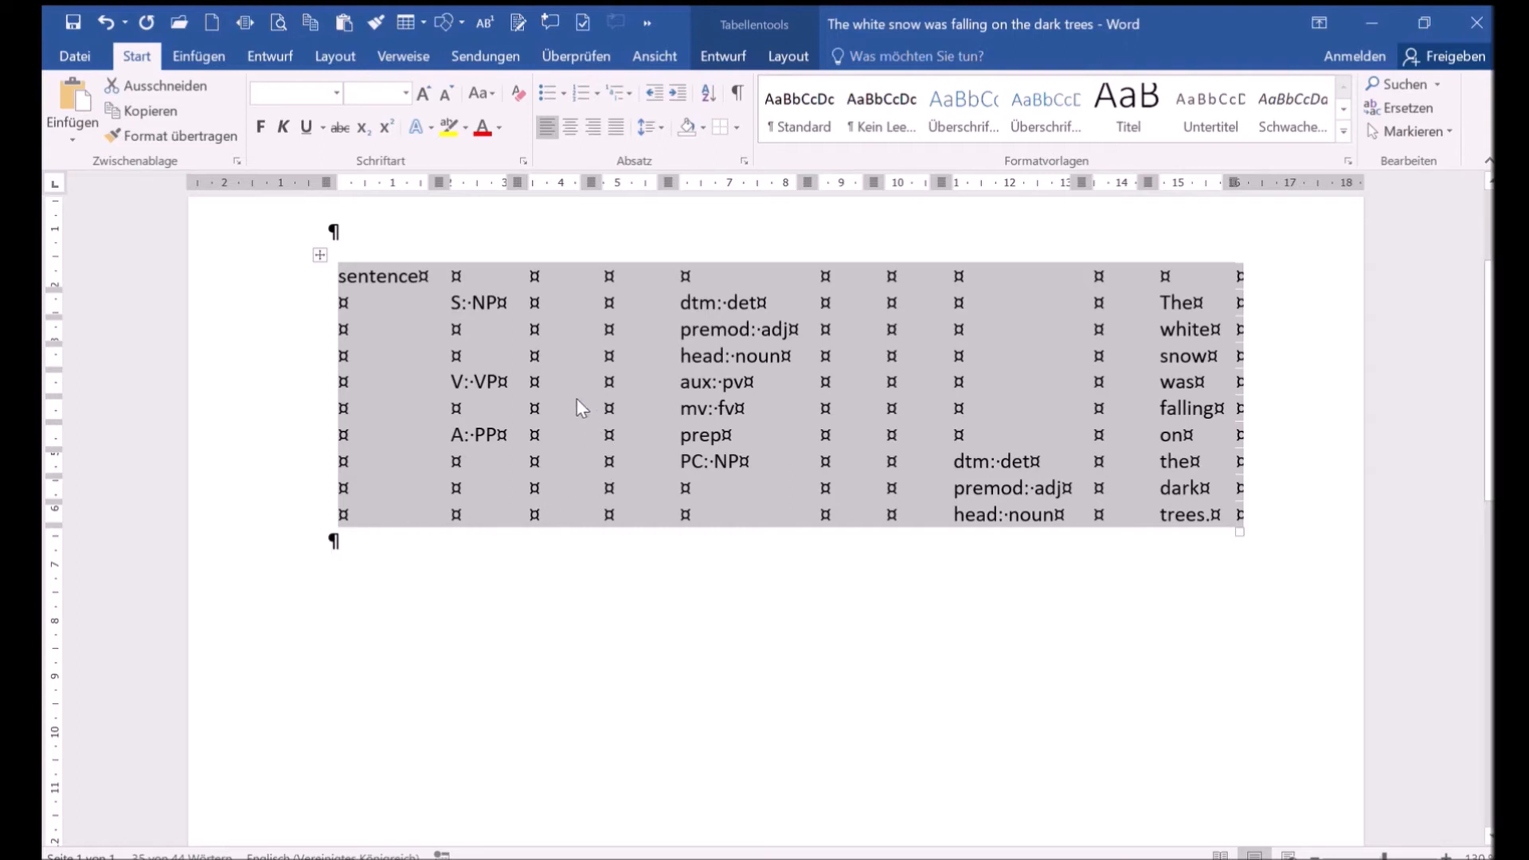
pyautogui.click(561, 326)
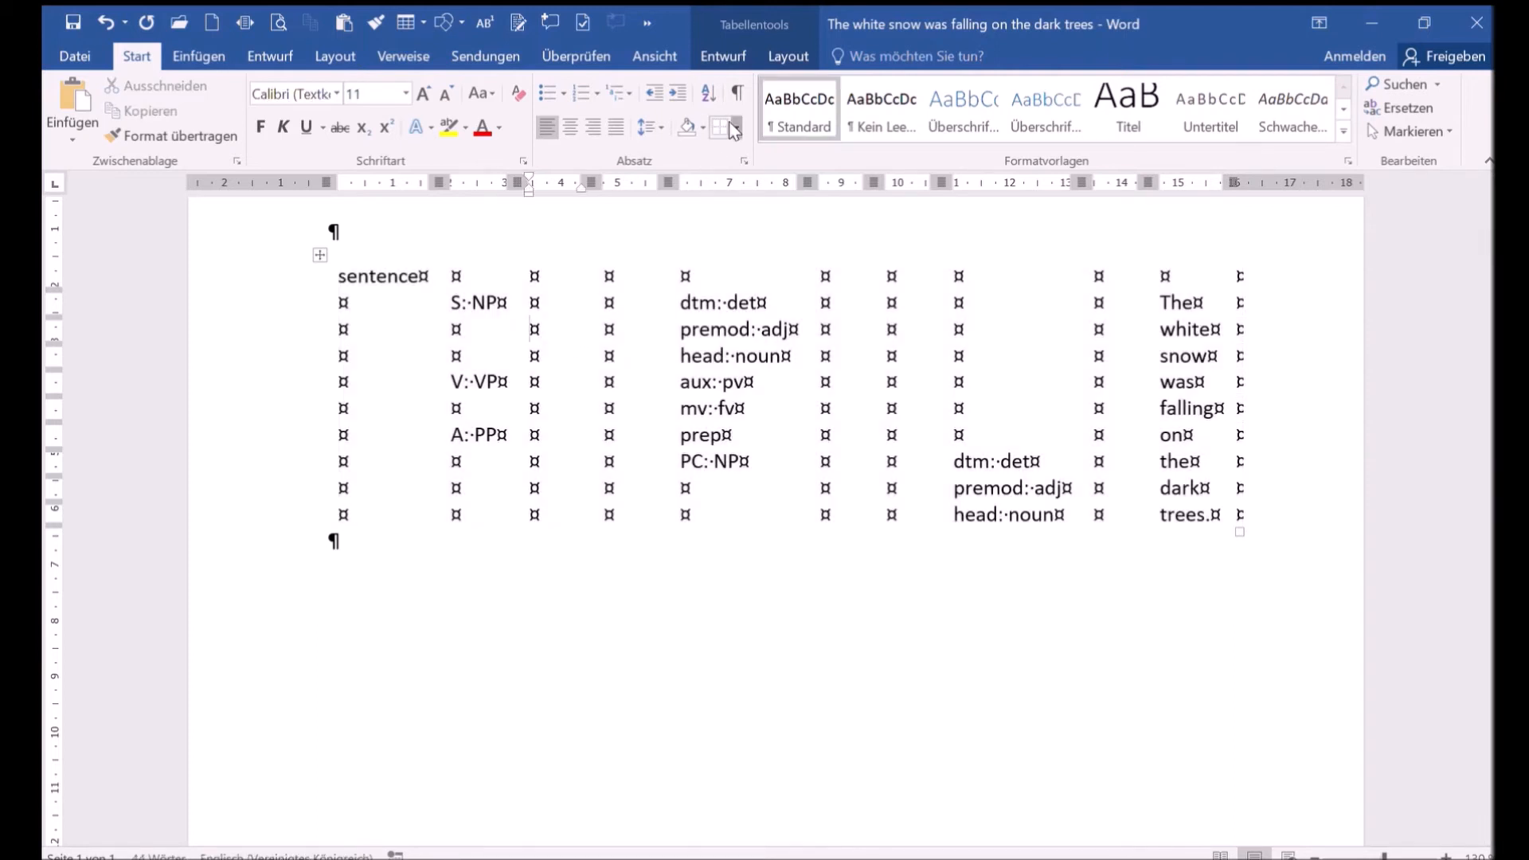
# - Switch on the Draw Table tool and draw borders boxing the first-column cells from the S:NP row down to the A:PP row
pyautogui.click(779, 481)
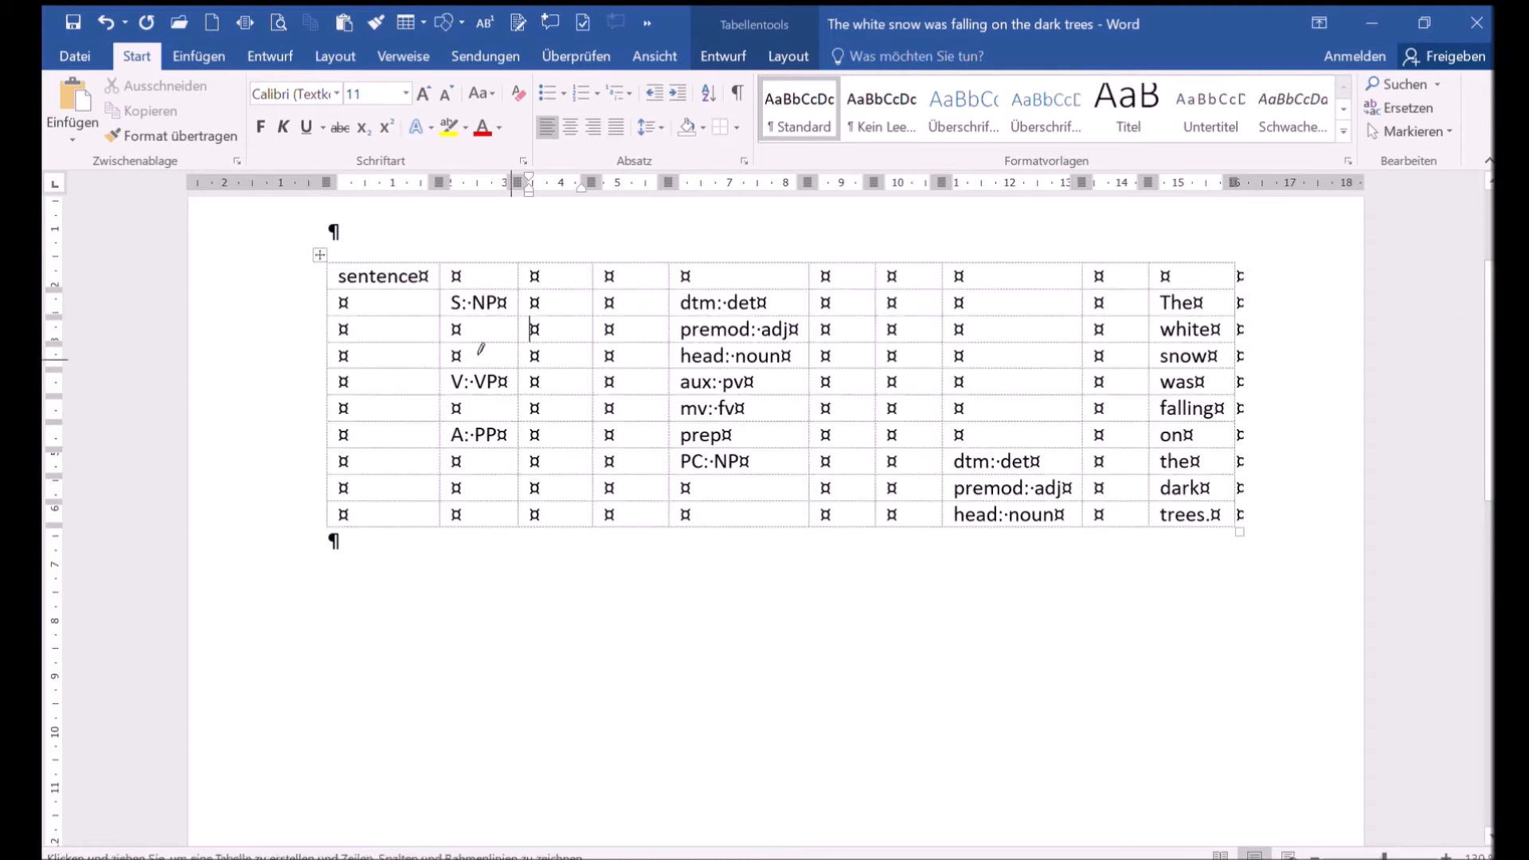
pyautogui.click(328, 304)
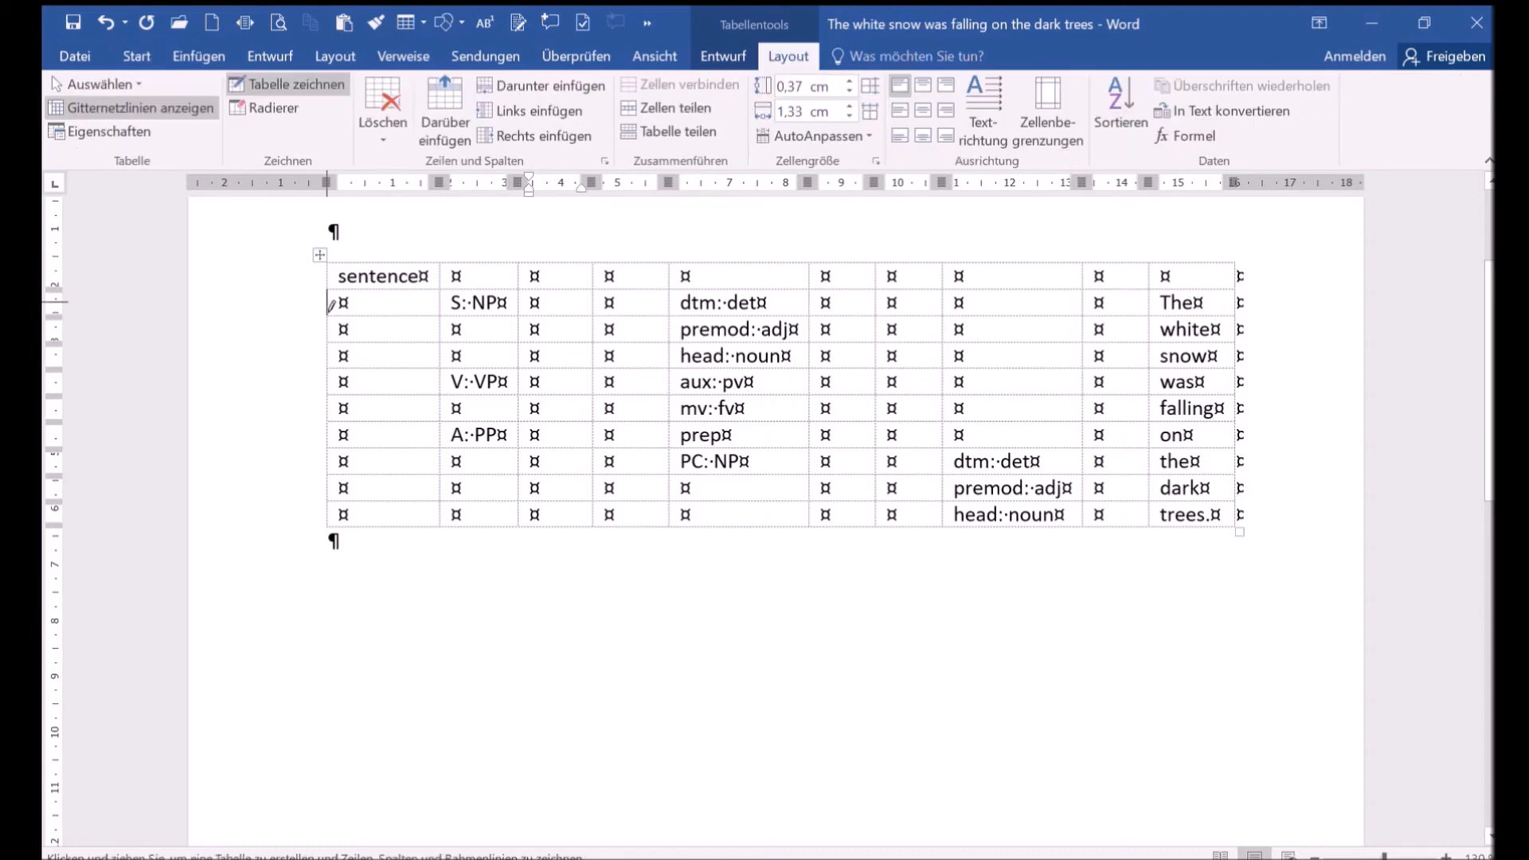
pyautogui.click(375, 317)
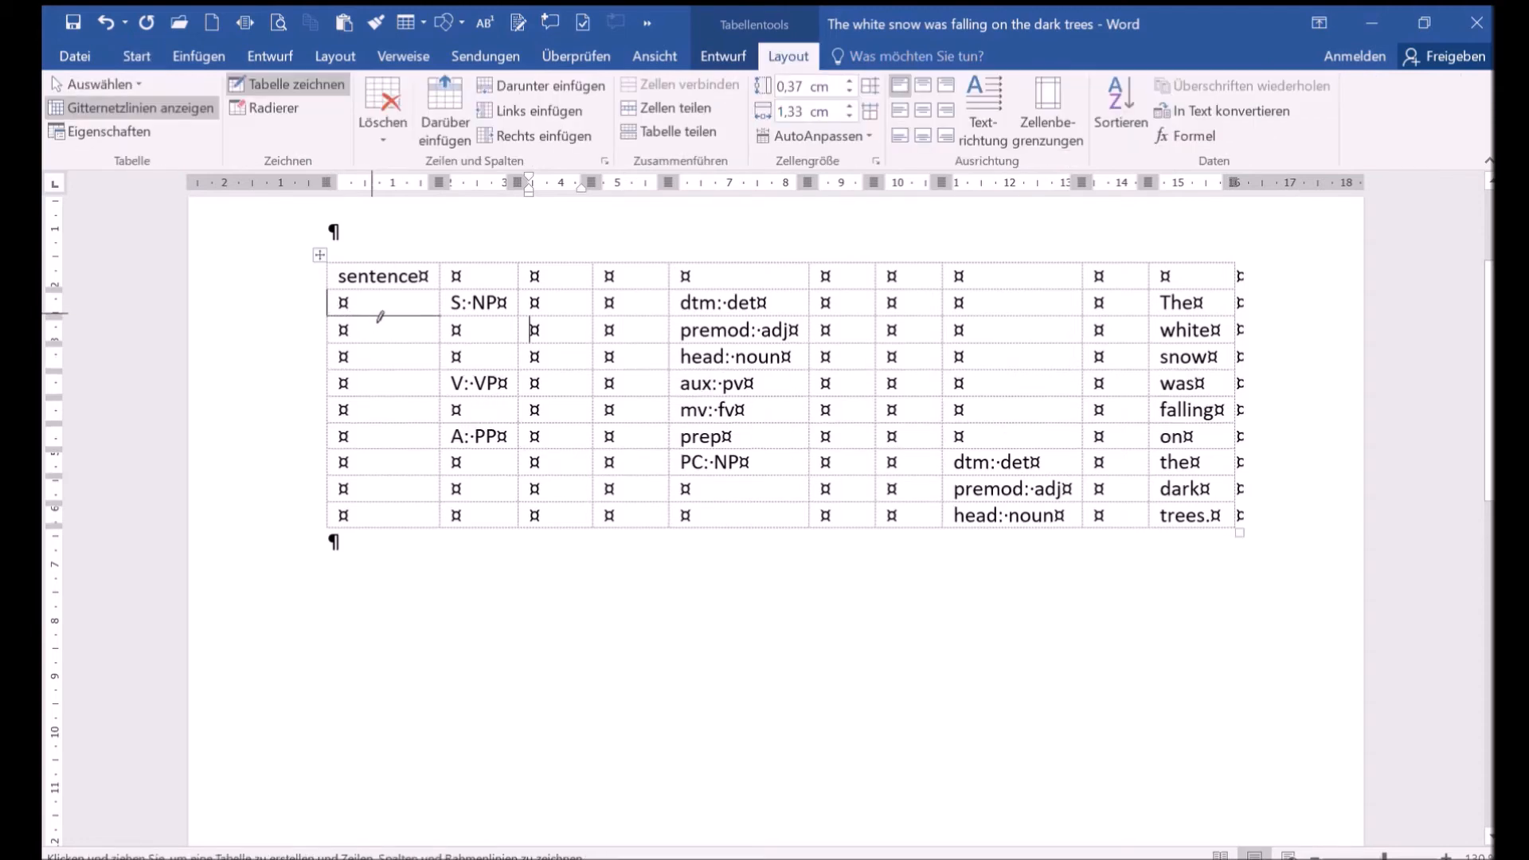
pyautogui.click(549, 317)
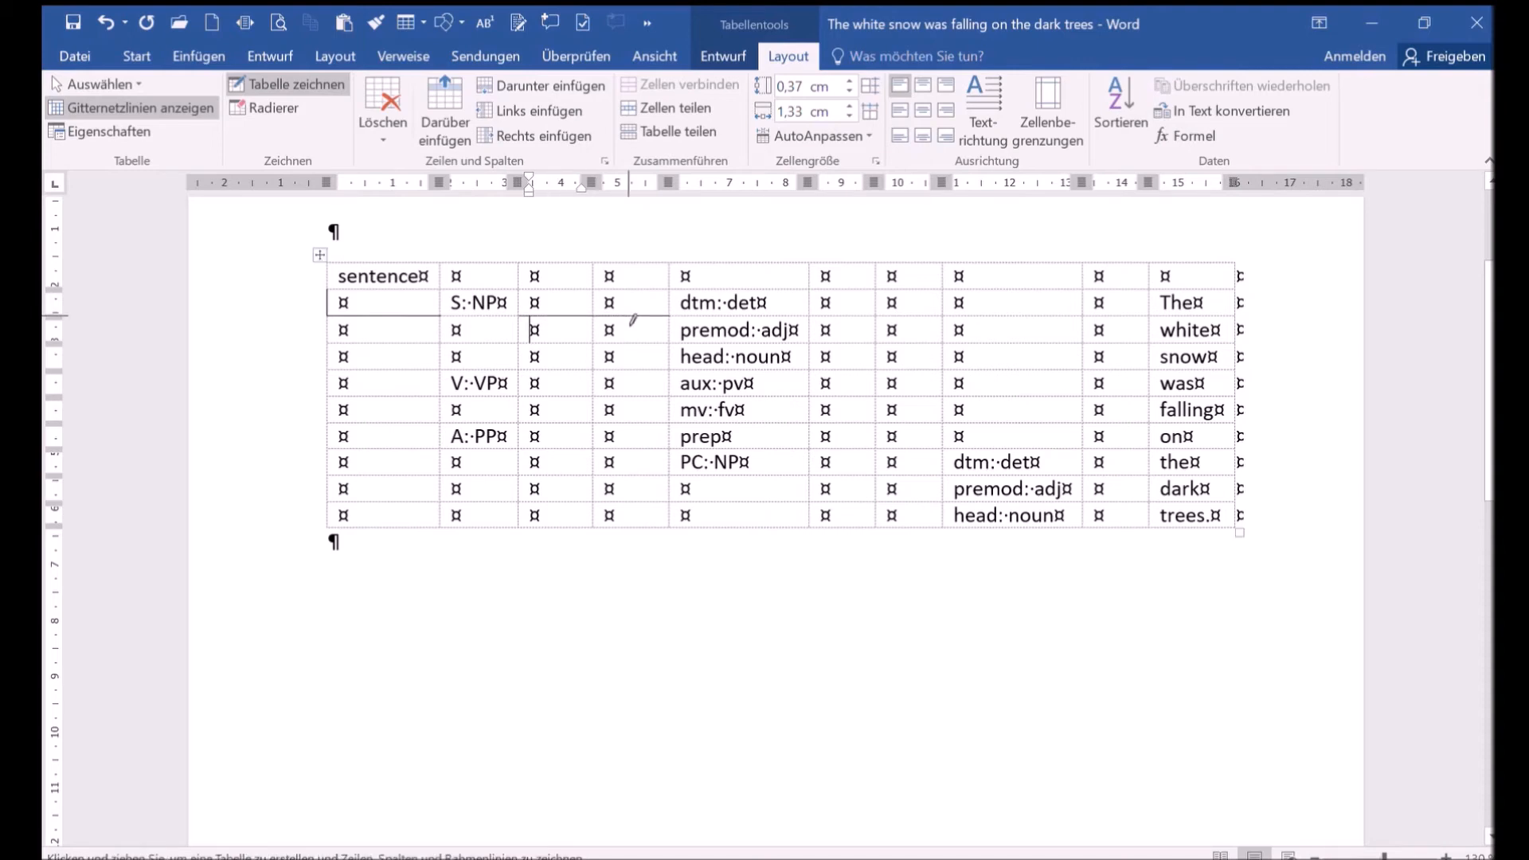
pyautogui.click(333, 337)
pyautogui.click(333, 362)
pyautogui.click(334, 390)
pyautogui.click(364, 396)
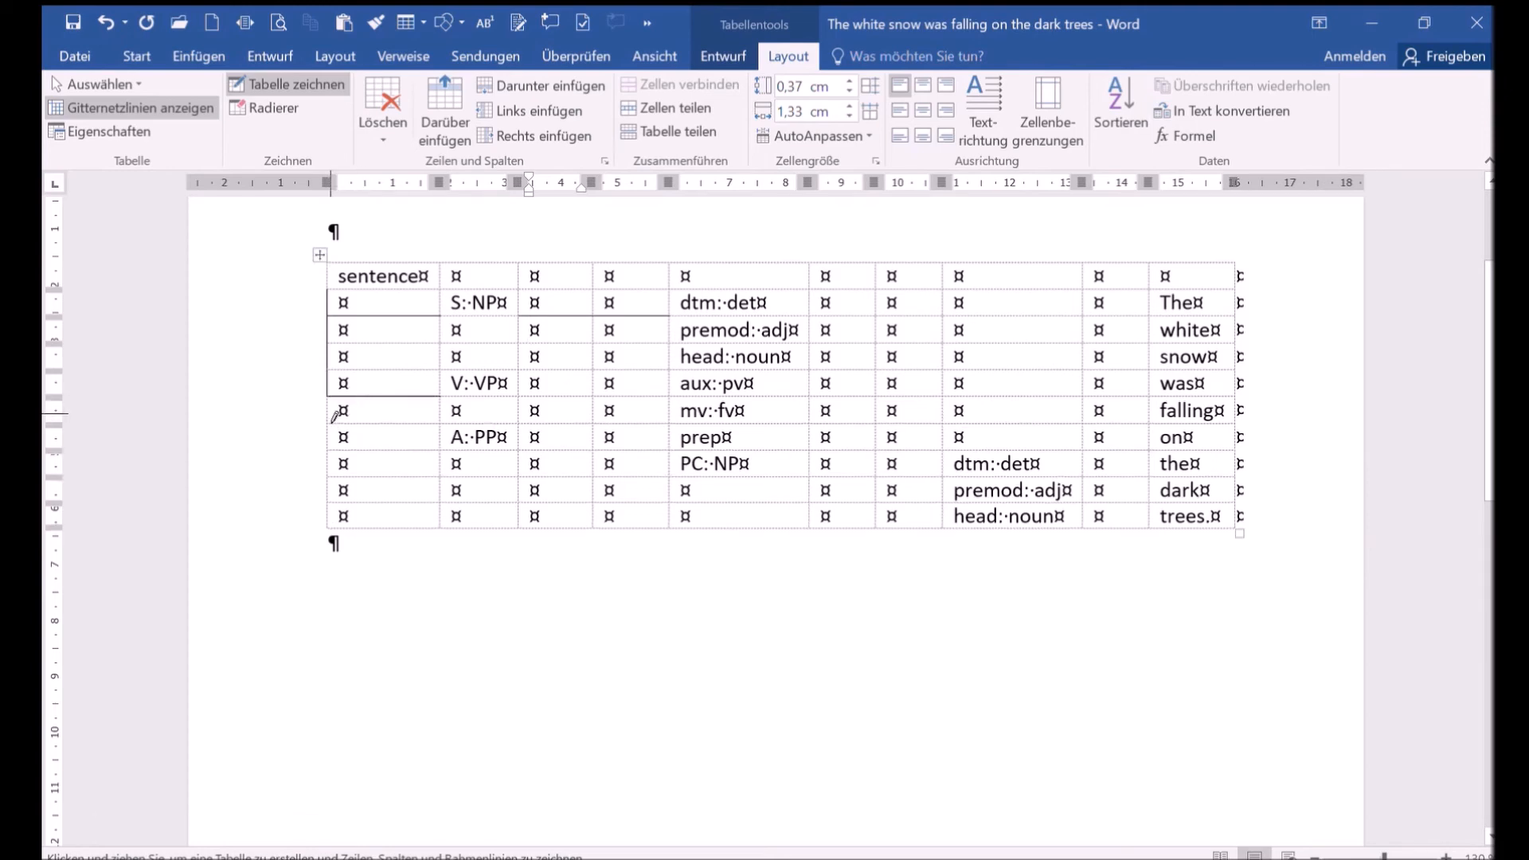
pyautogui.click(333, 410)
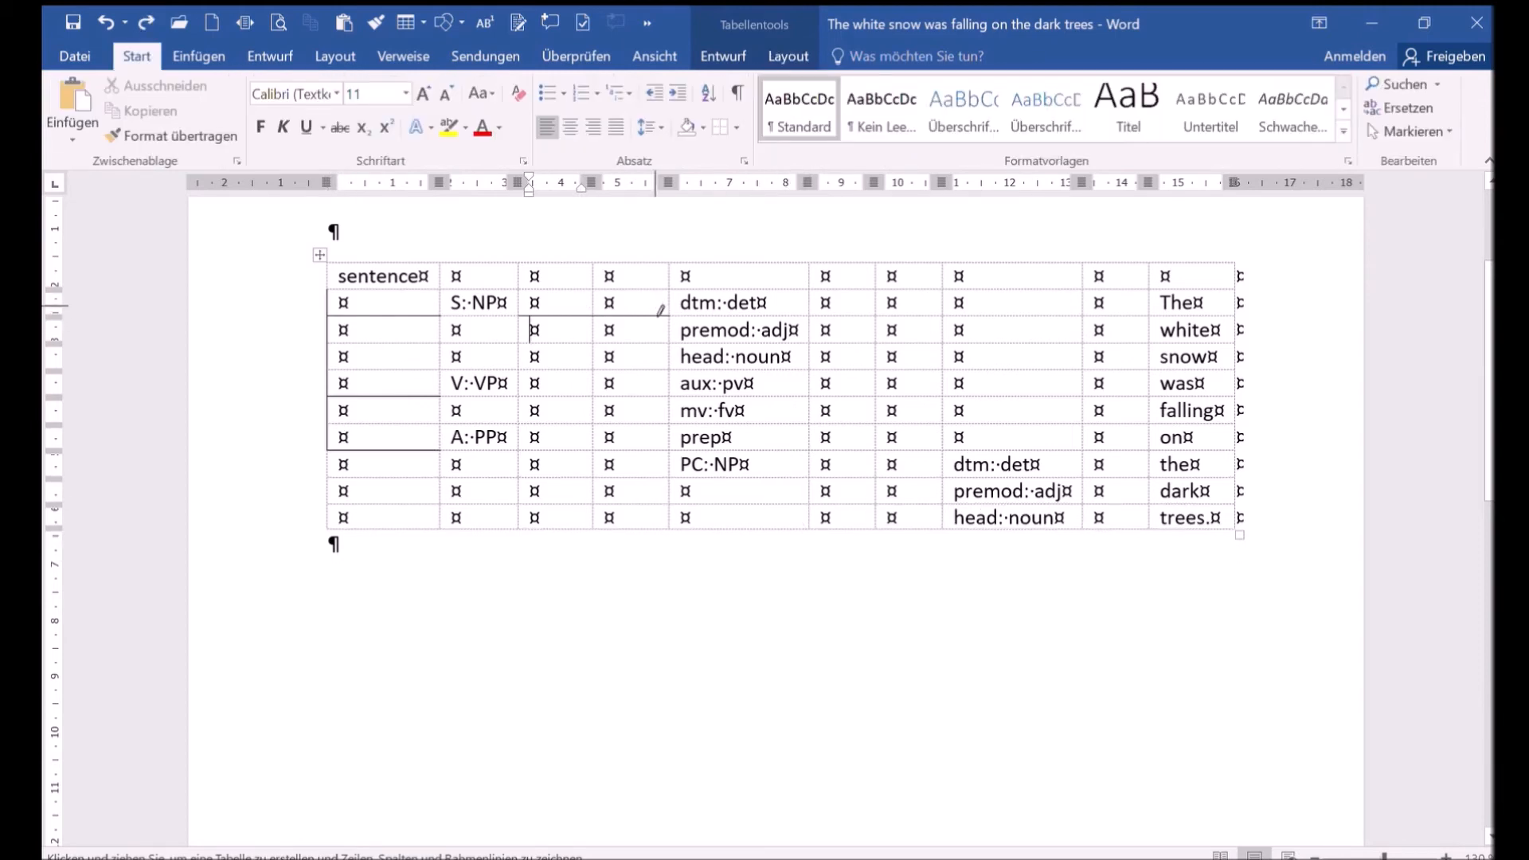
# - Draw cell borders in the third and fourth columns marking the groupings beside the premod, head, aux, mv and prep rows
pyautogui.click(597, 337)
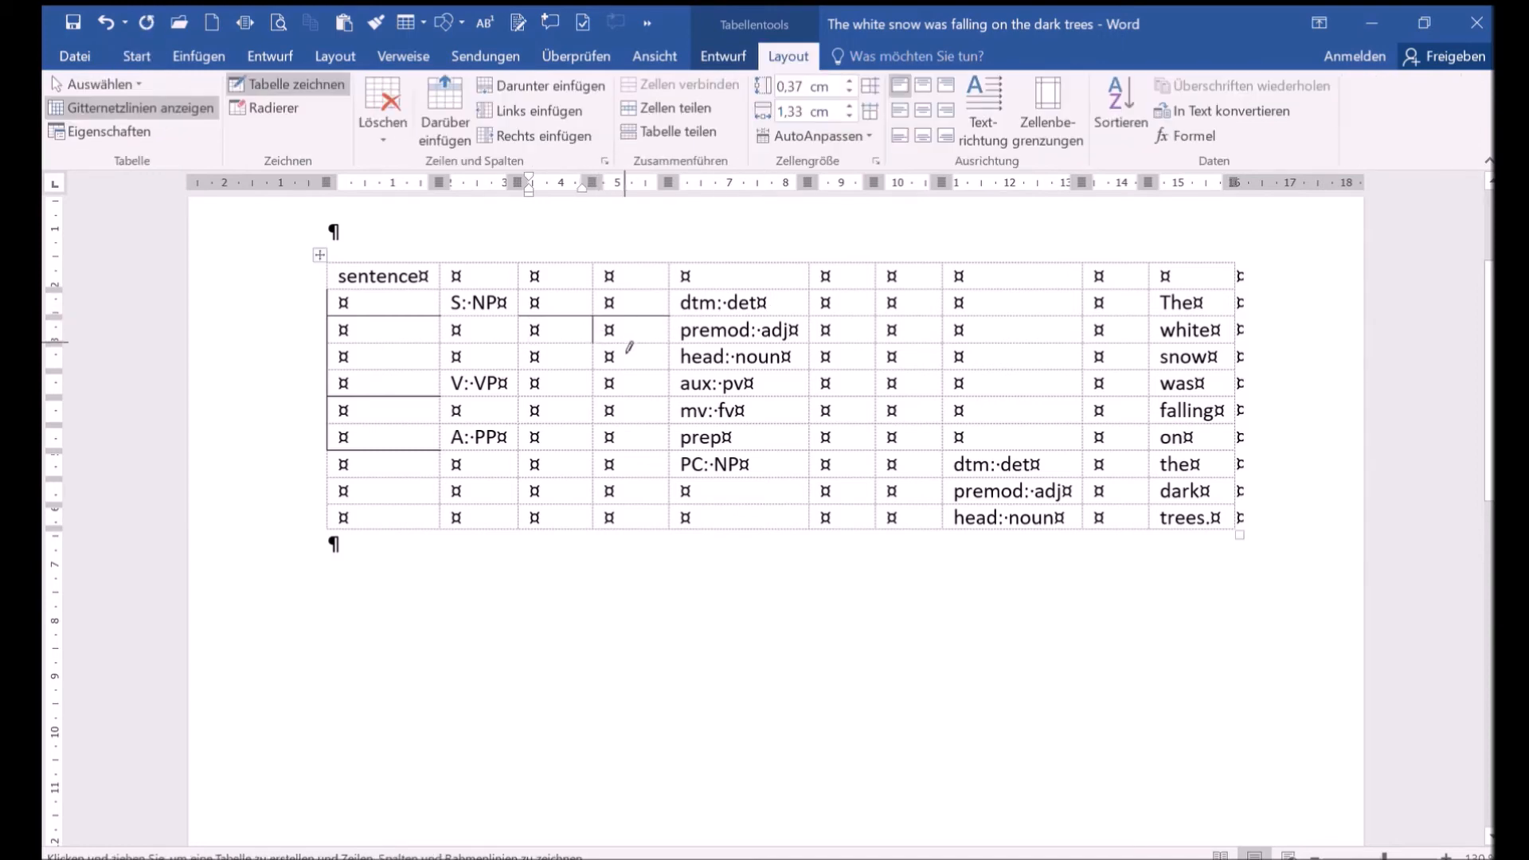
pyautogui.click(625, 344)
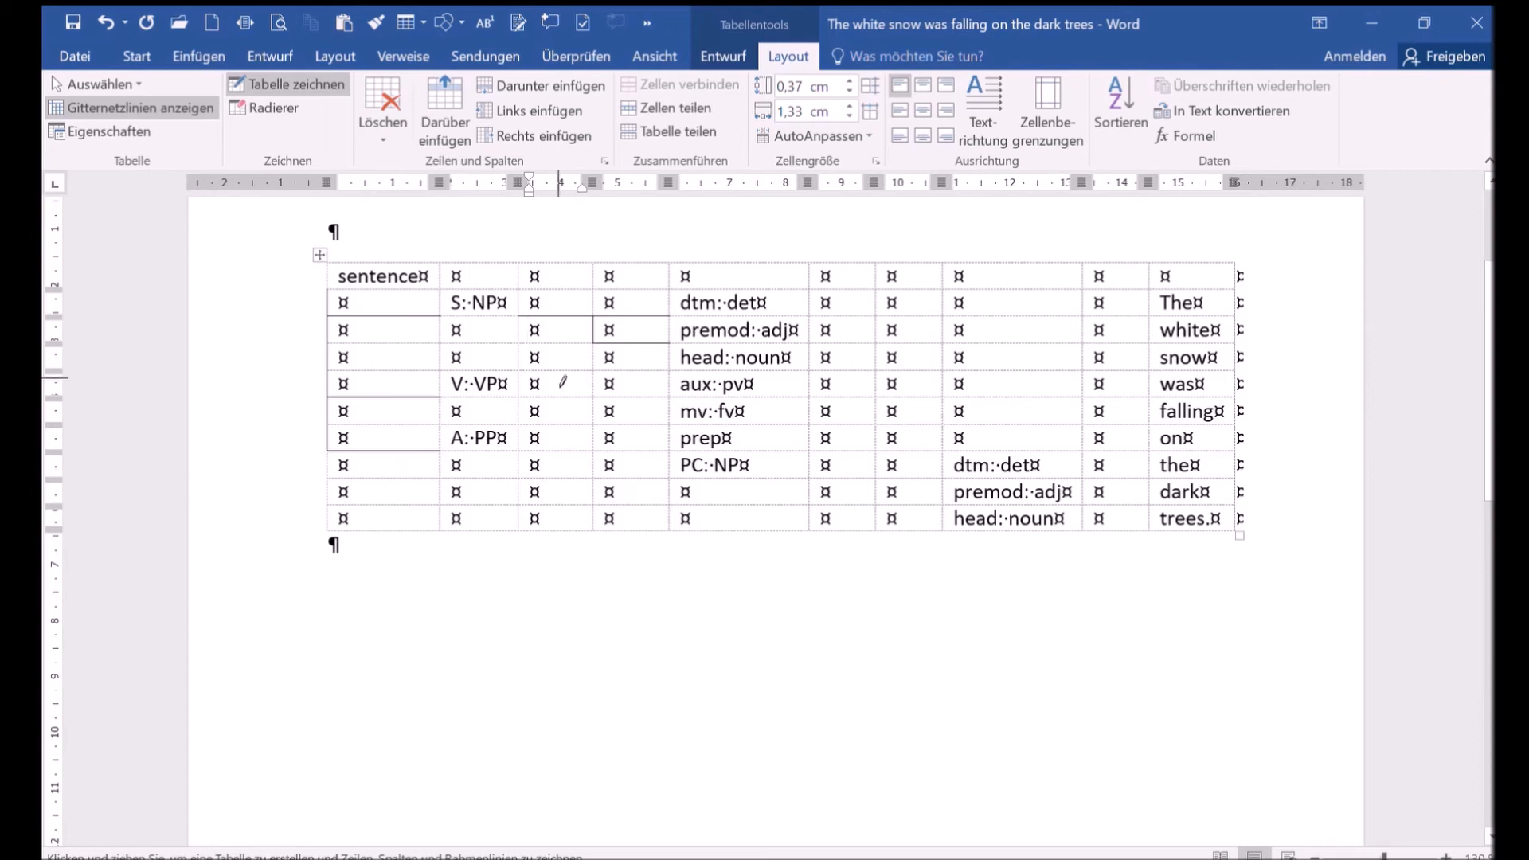
pyautogui.click(596, 367)
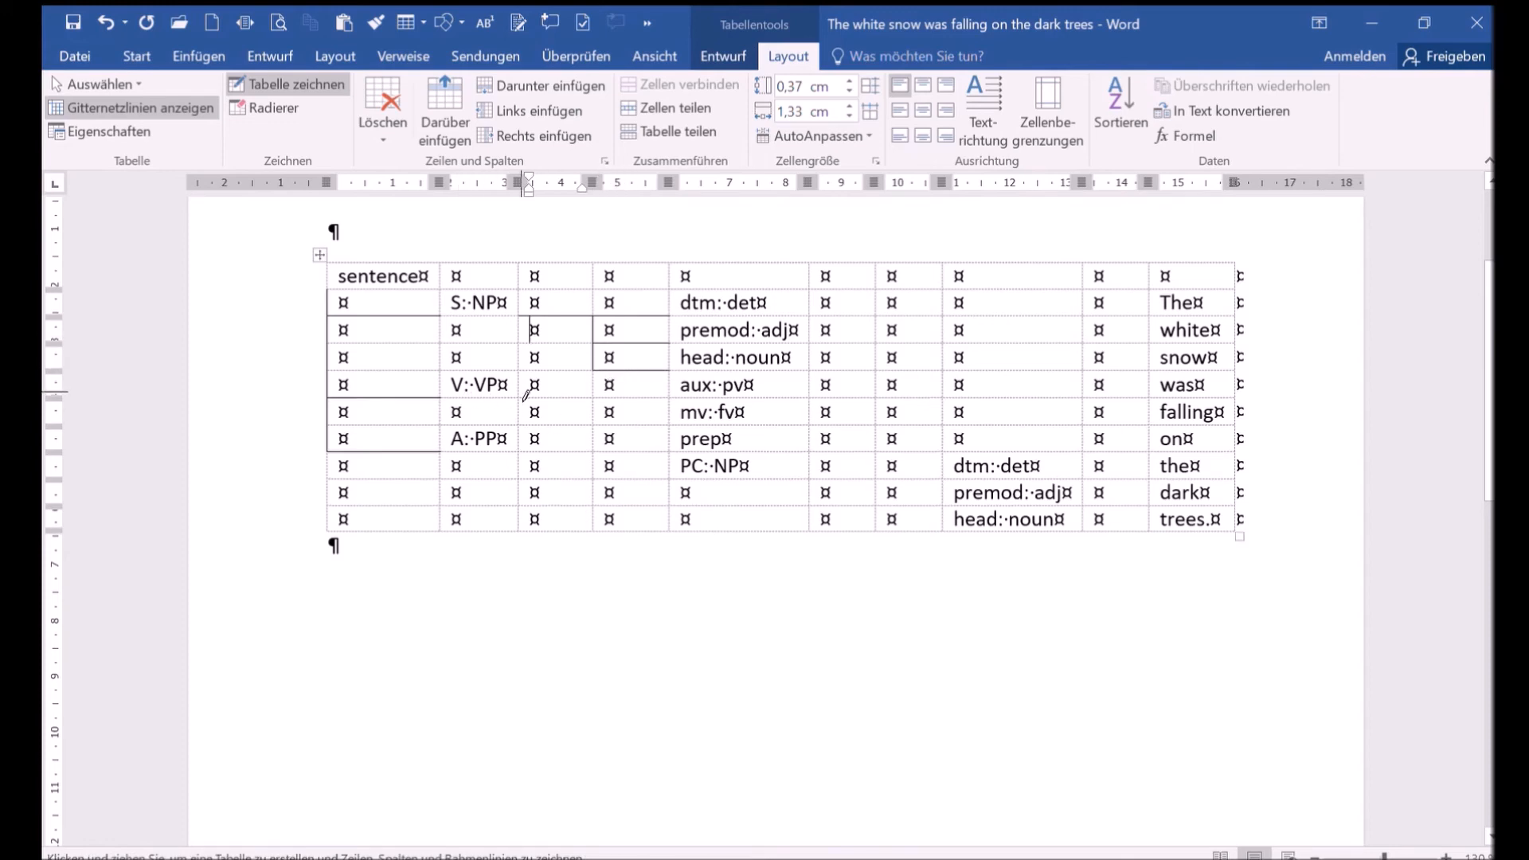
pyautogui.click(564, 400)
pyautogui.click(643, 401)
pyautogui.click(597, 418)
pyautogui.click(612, 426)
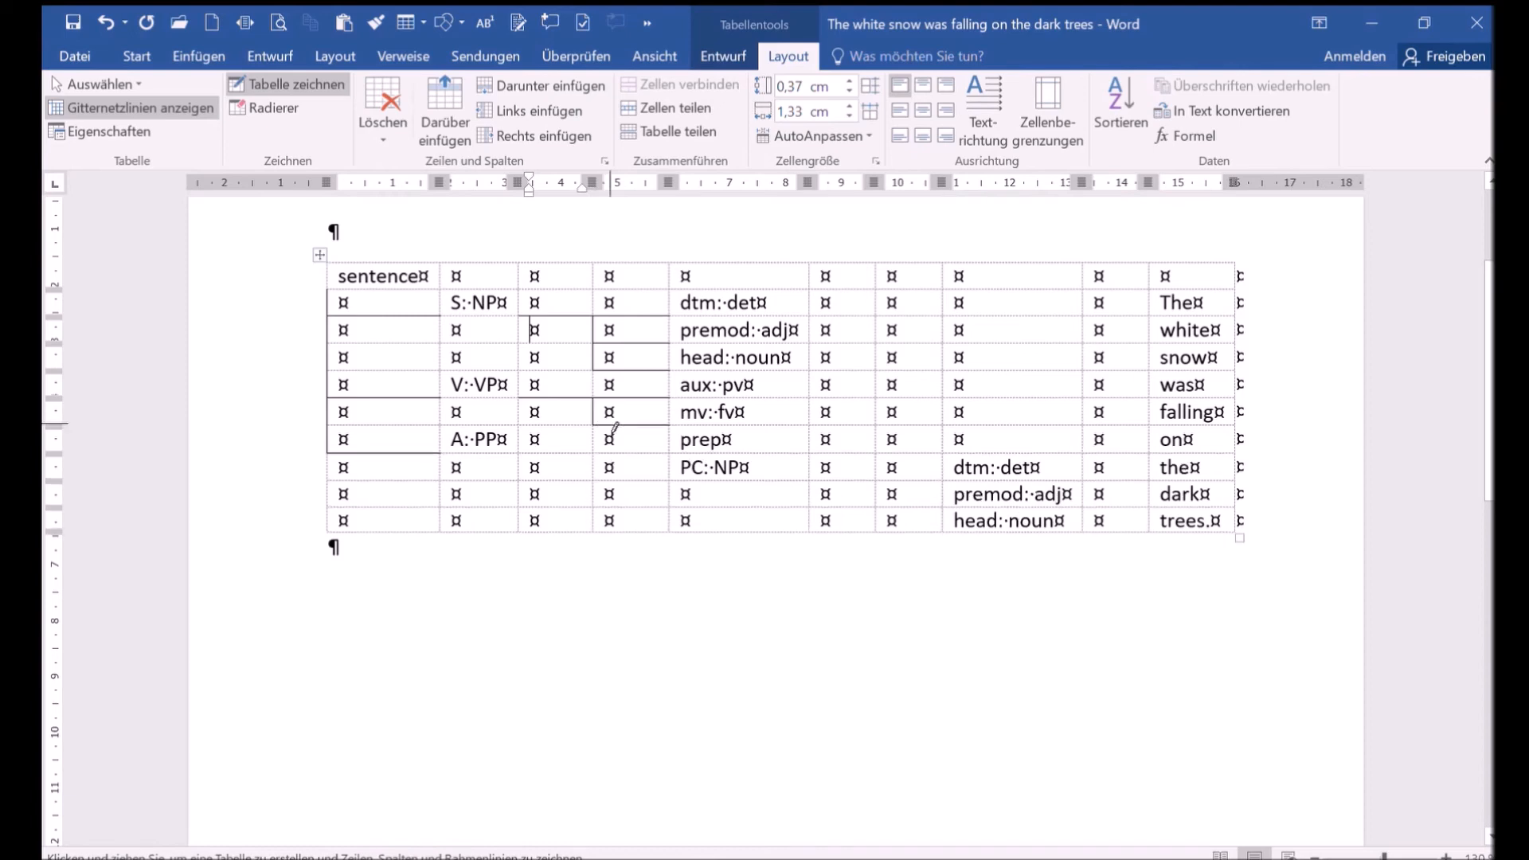
pyautogui.click(553, 454)
pyautogui.click(640, 483)
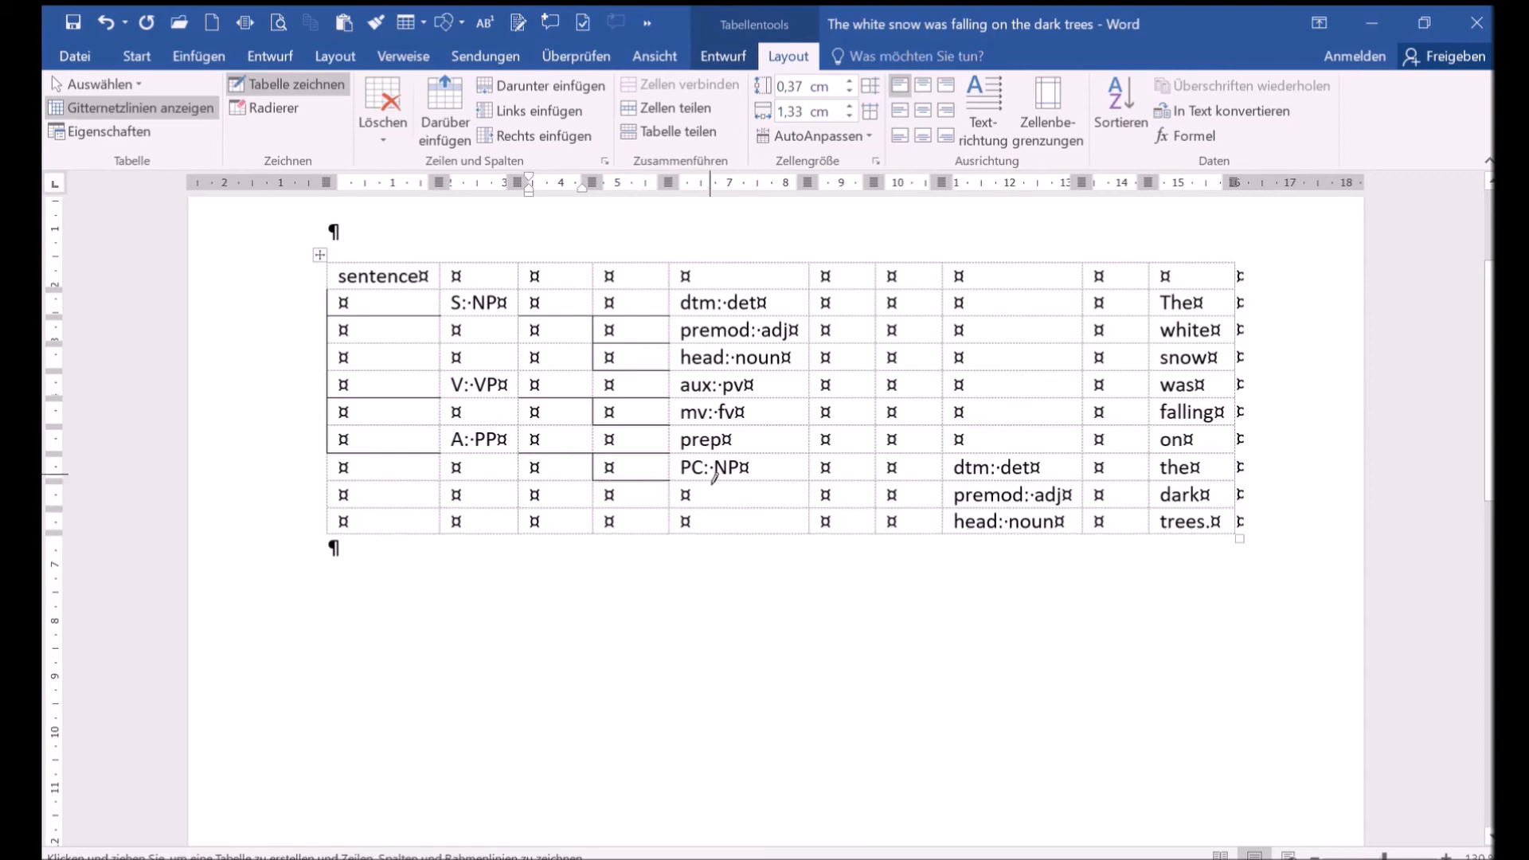
# - Draw borders around the seventh-column cells on the dark and trees rows
pyautogui.click(842, 484)
pyautogui.click(876, 497)
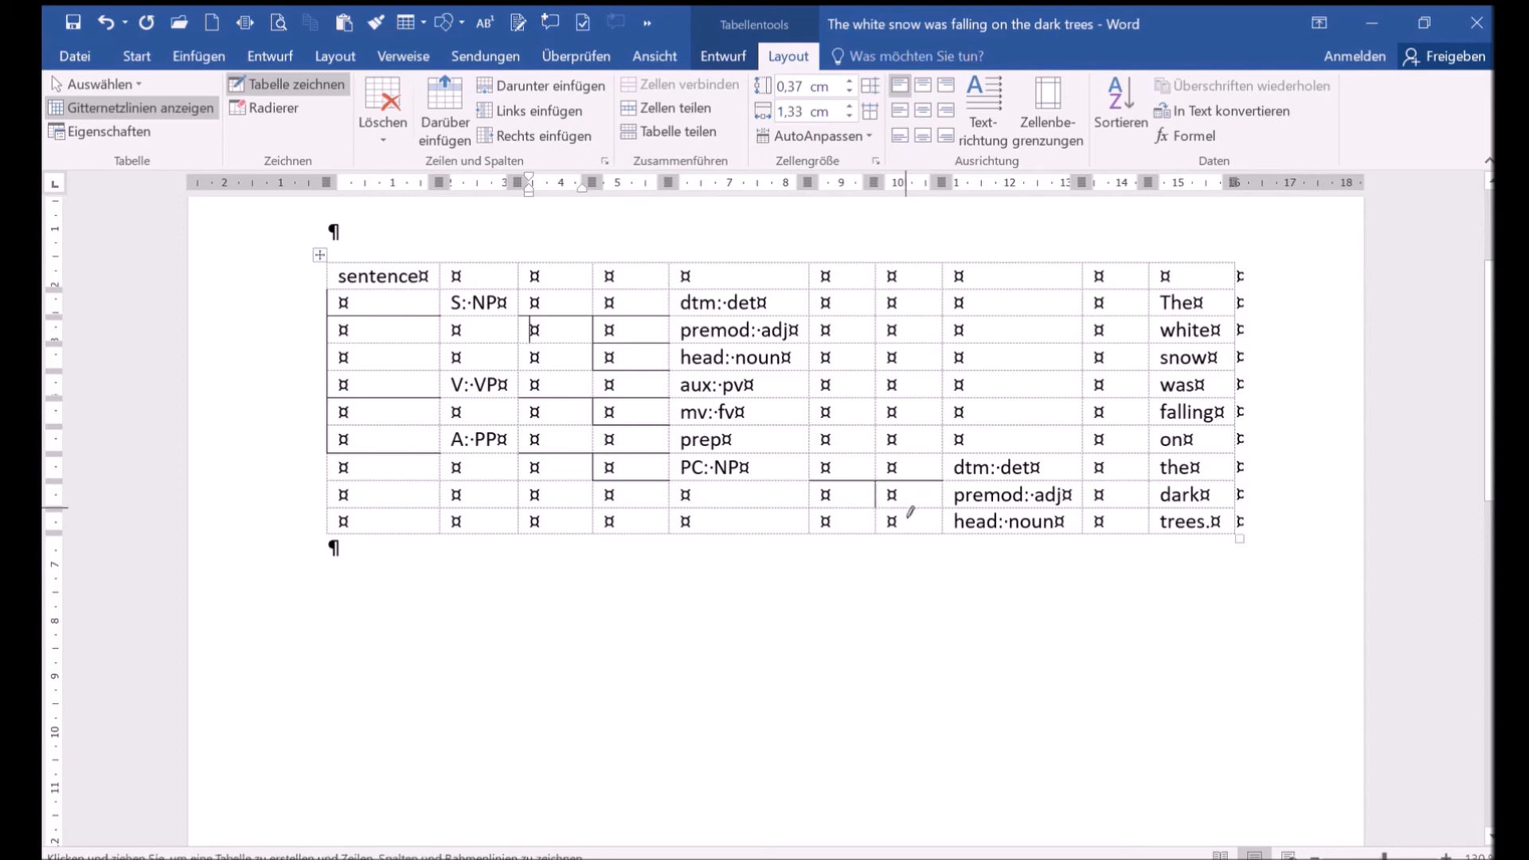
pyautogui.click(878, 526)
pyautogui.click(908, 536)
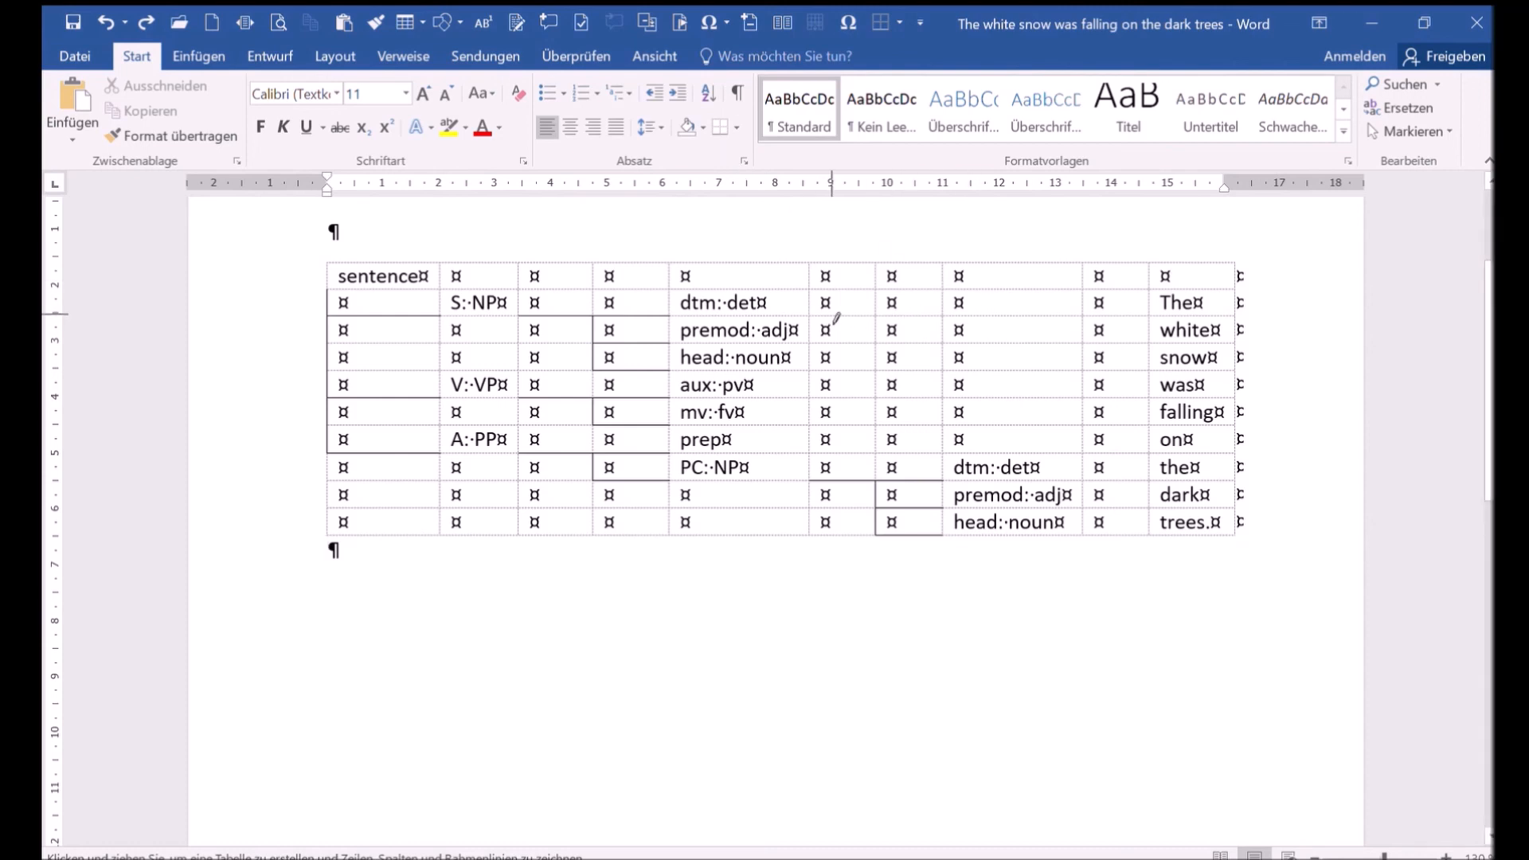
# - Draw horizontal borders from the sixth to the ninth column beneath the rows from The to on, plus a vertical border beside trees
pyautogui.moveTo(833, 323); pyautogui.dragTo(1103, 321)
pyautogui.moveTo(833, 343); pyautogui.dragTo(1099, 340)
pyautogui.moveTo(841, 370); pyautogui.dragTo(1096, 371)
pyautogui.moveTo(831, 396); pyautogui.dragTo(1099, 396)
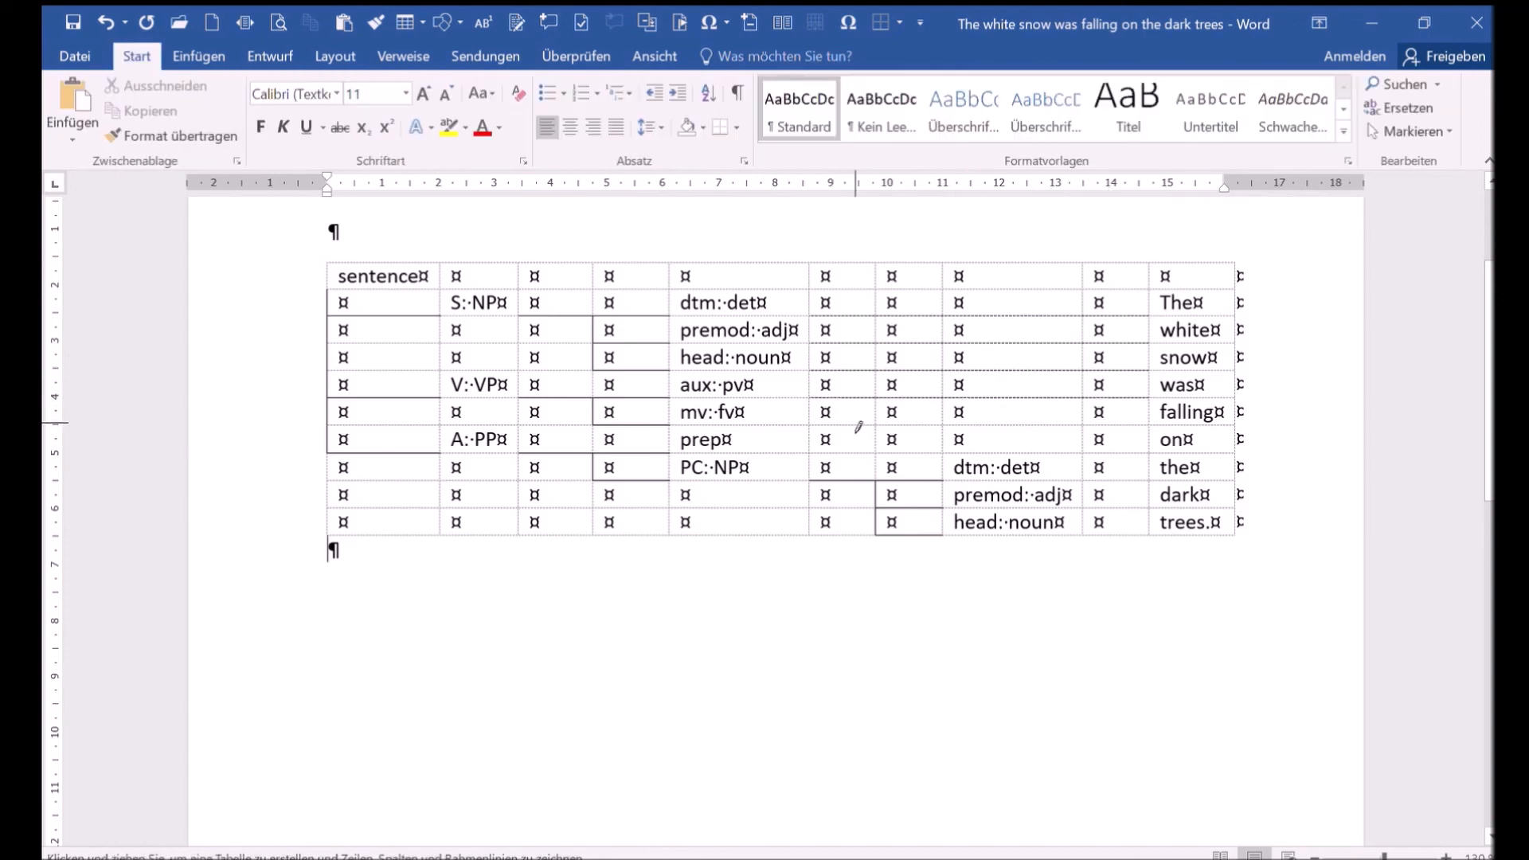
pyautogui.moveTo(840, 428); pyautogui.dragTo(1090, 422)
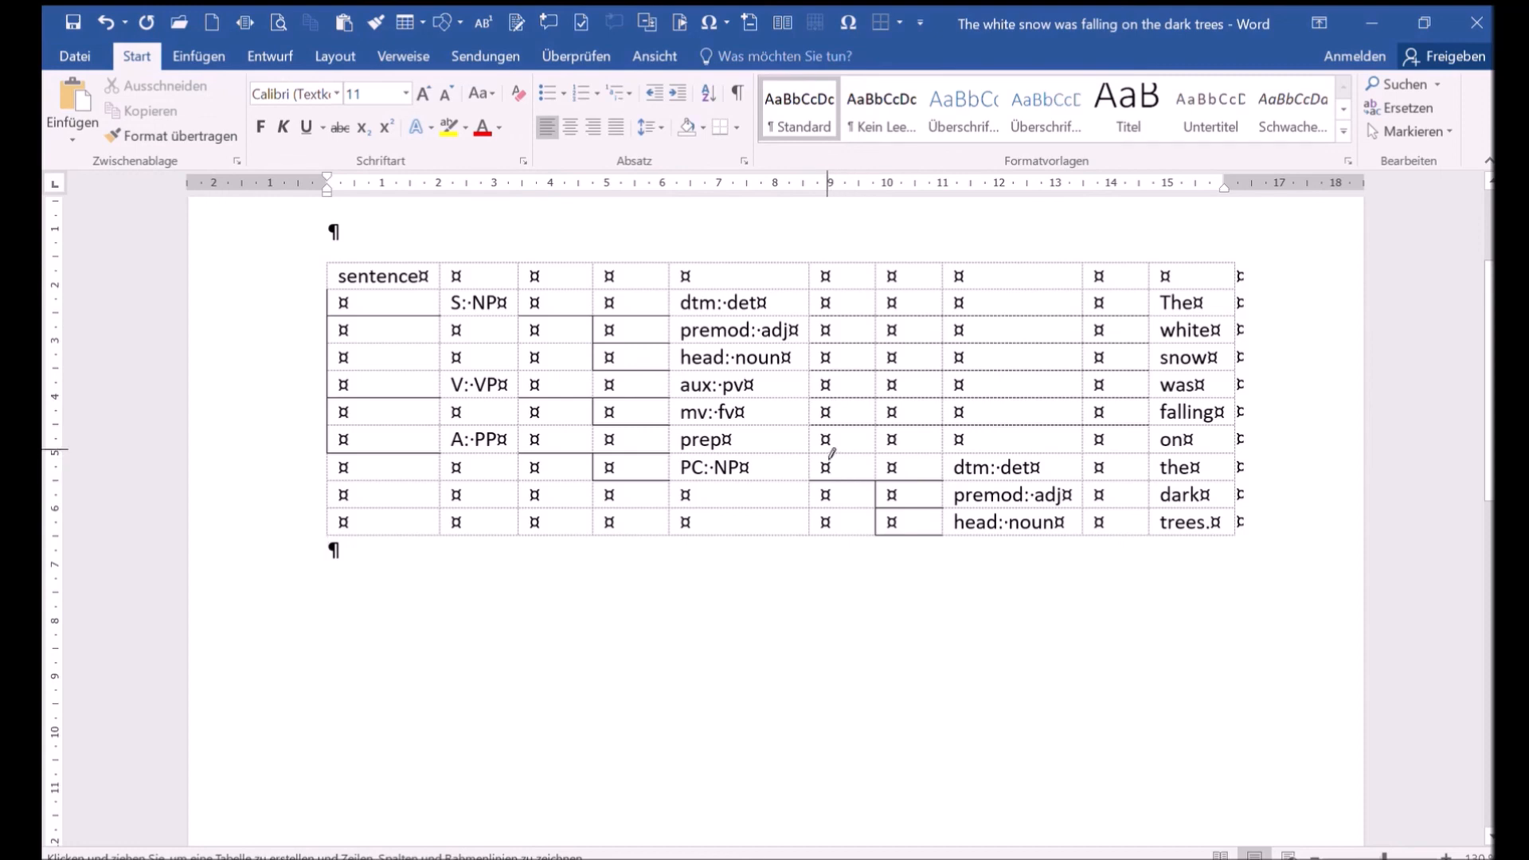
pyautogui.moveTo(830, 459); pyautogui.dragTo(1094, 455)
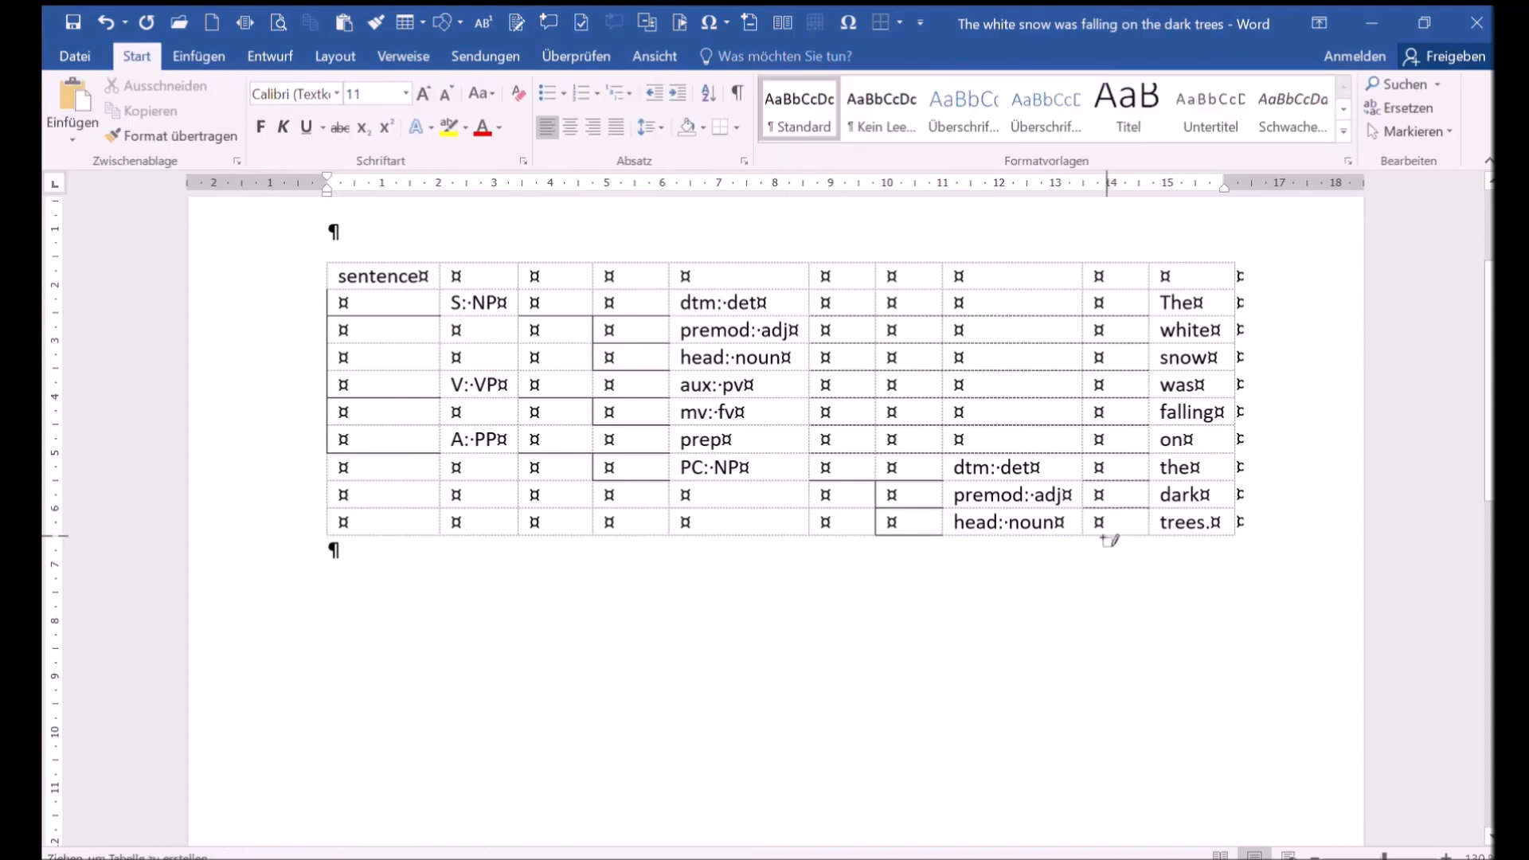
pyautogui.click(1117, 537)
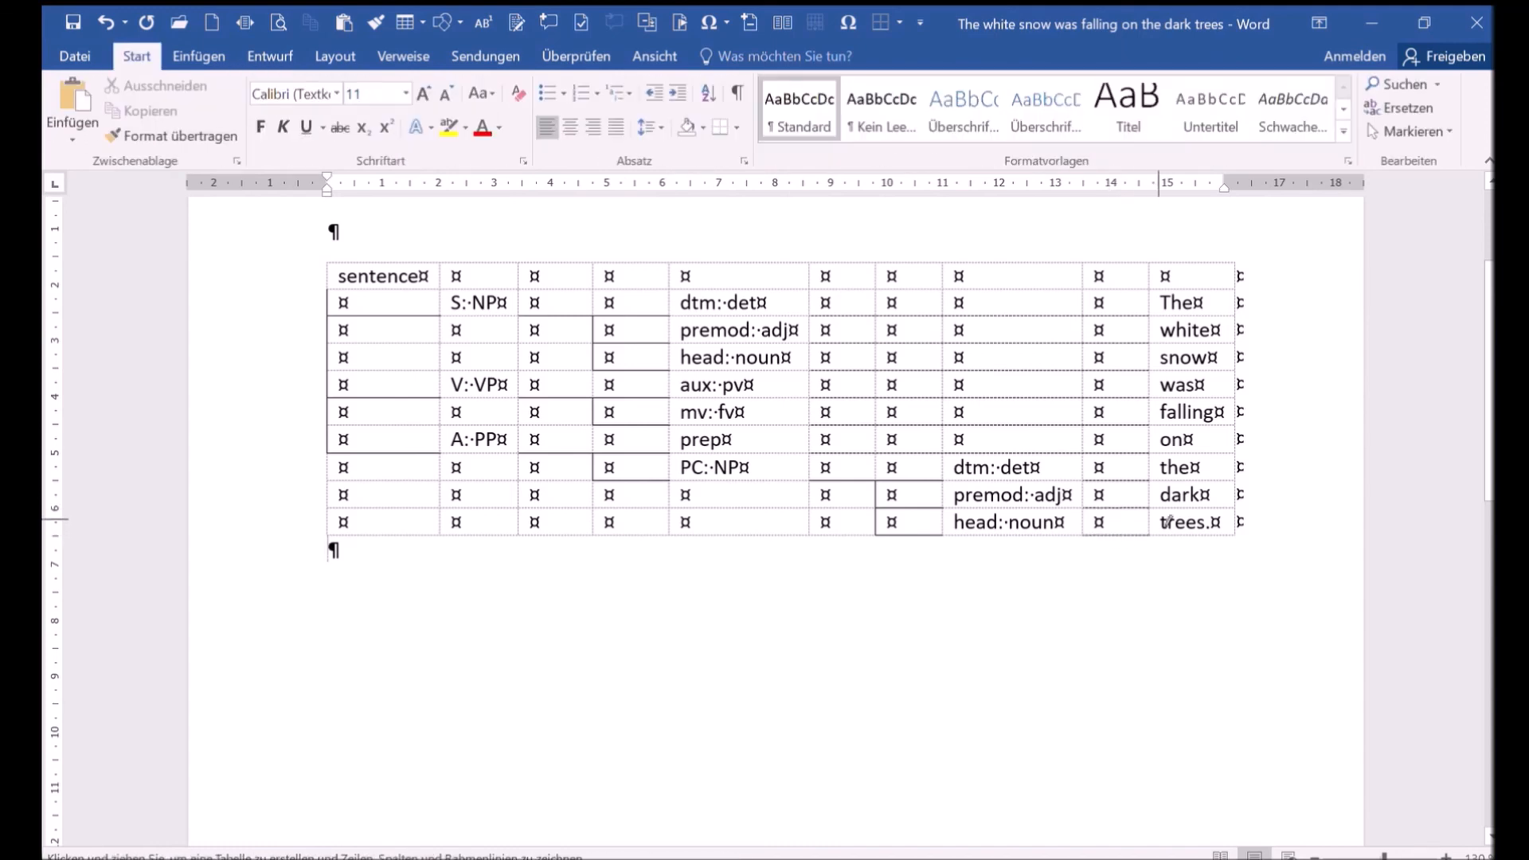